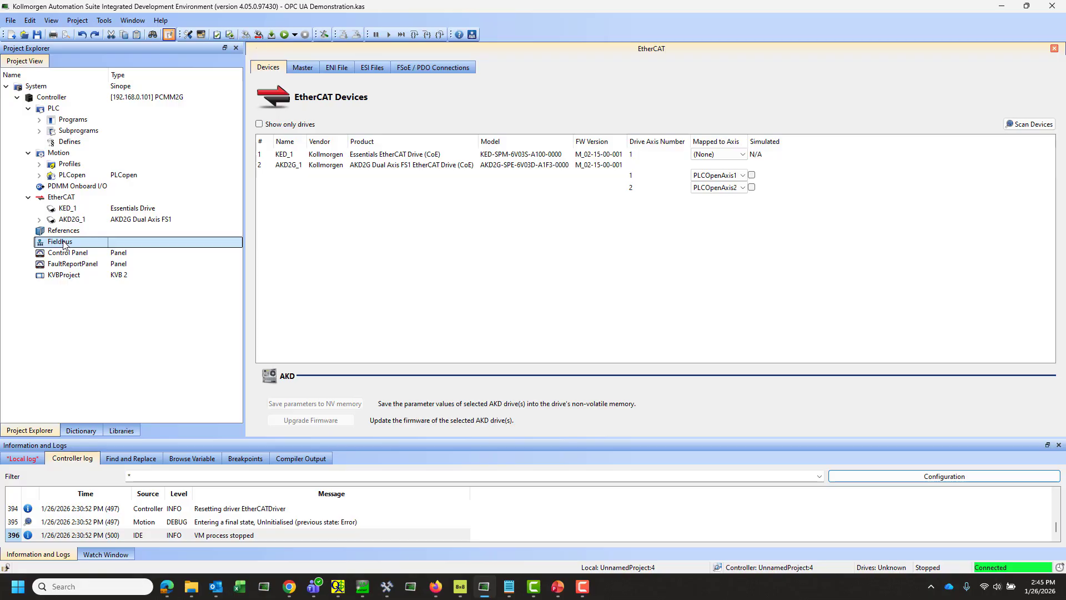
Add an OPC UA Server configuration to the project's Fieldbus with the default server settings, and review those settings
double_click(63, 243)
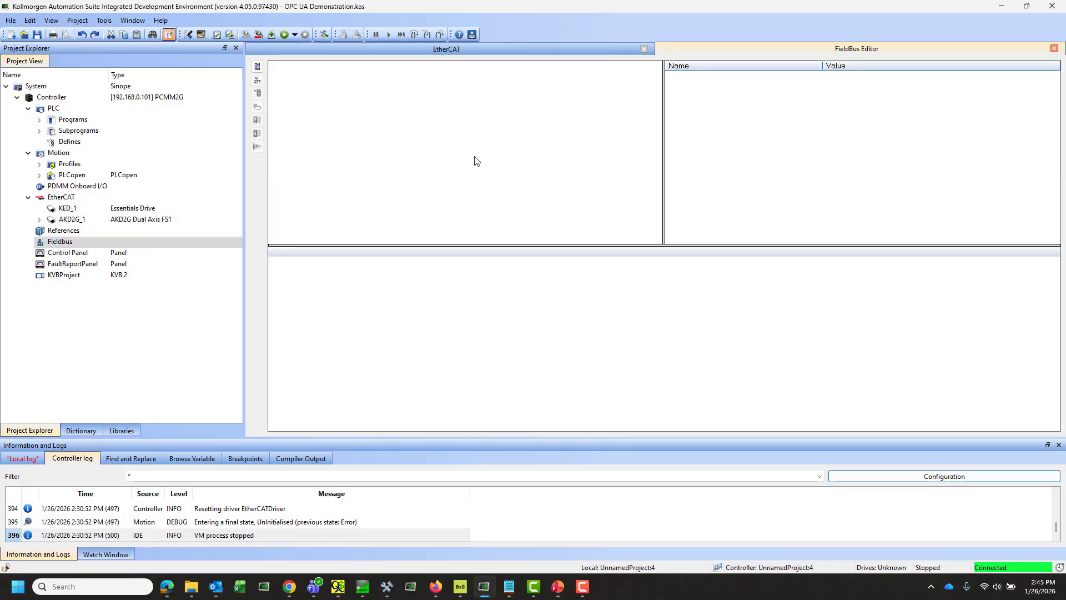
left_click(257, 67)
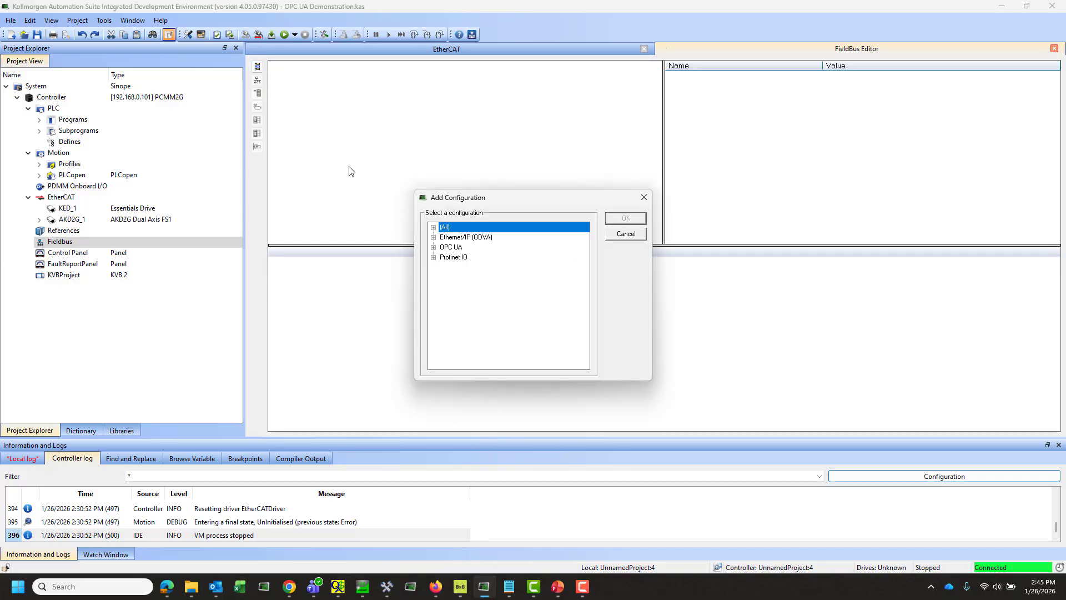
left_click(433, 248)
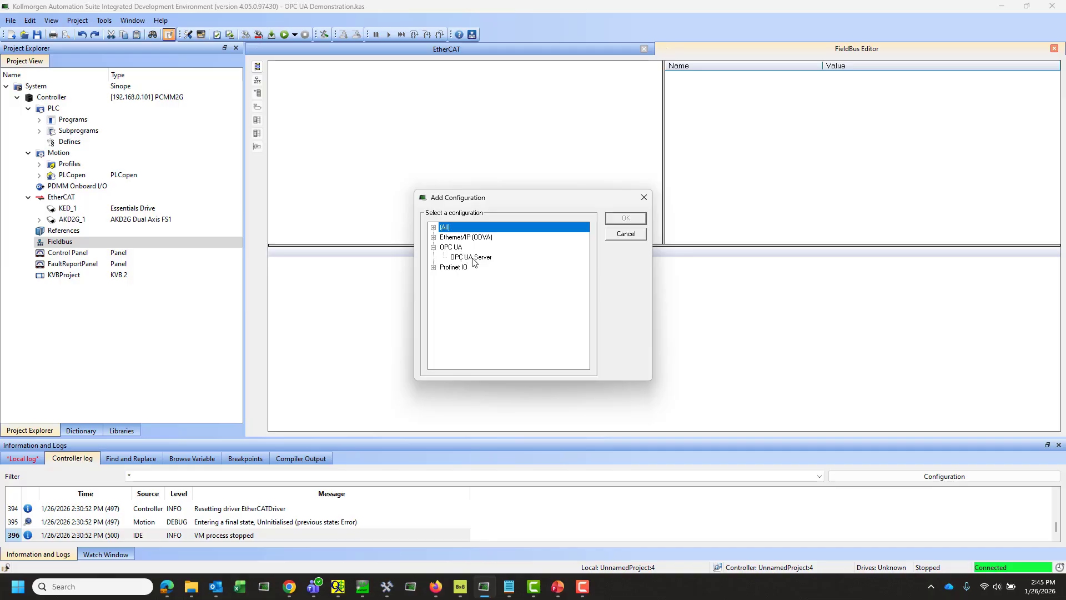
left_click(460, 259)
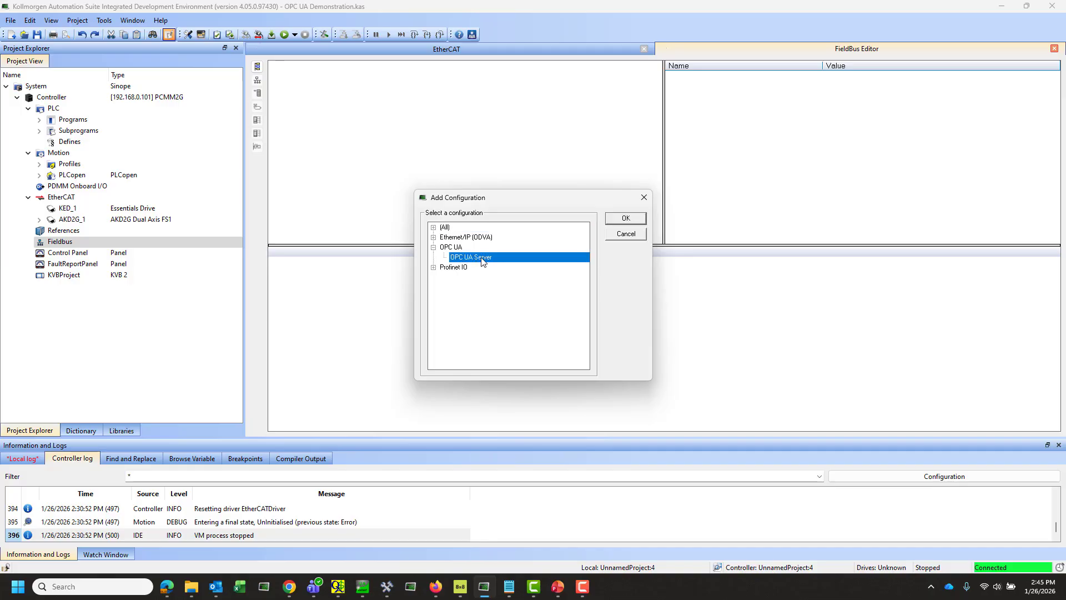
left_click(616, 220)
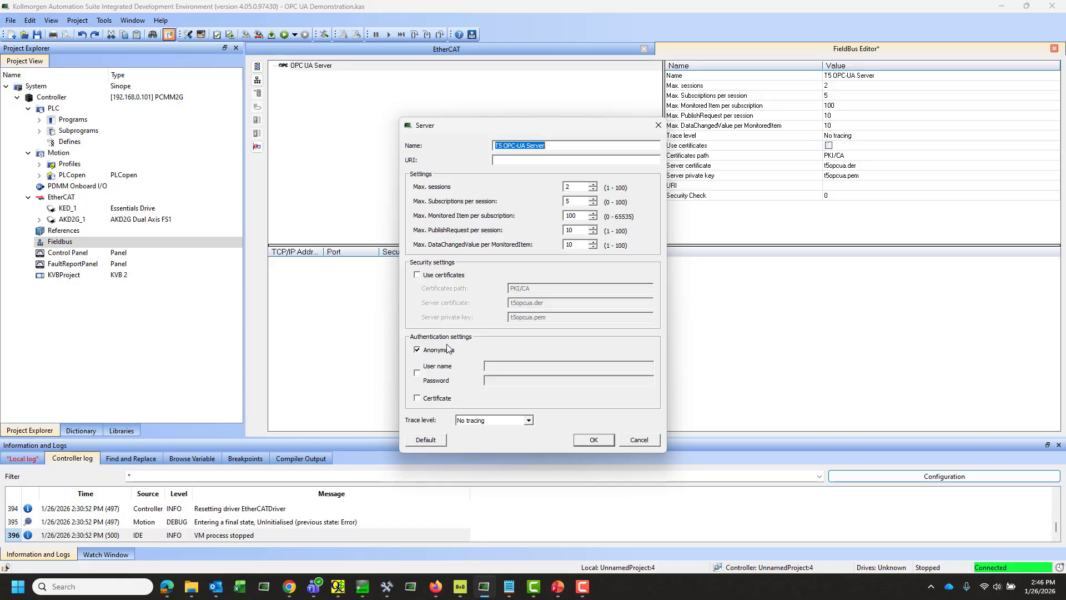
left_click(592, 440)
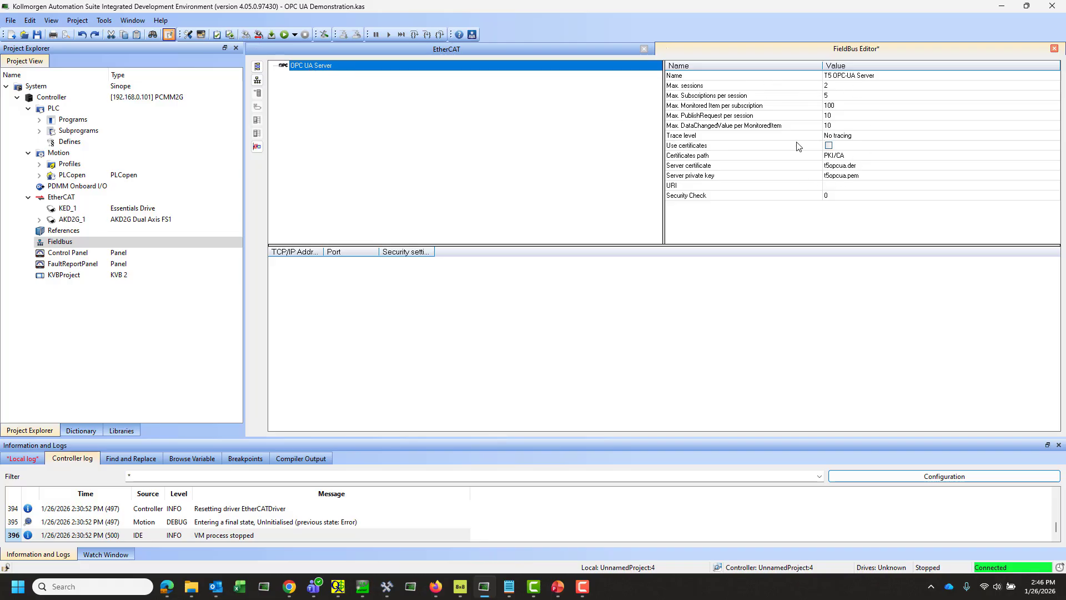
double_click(397, 71)
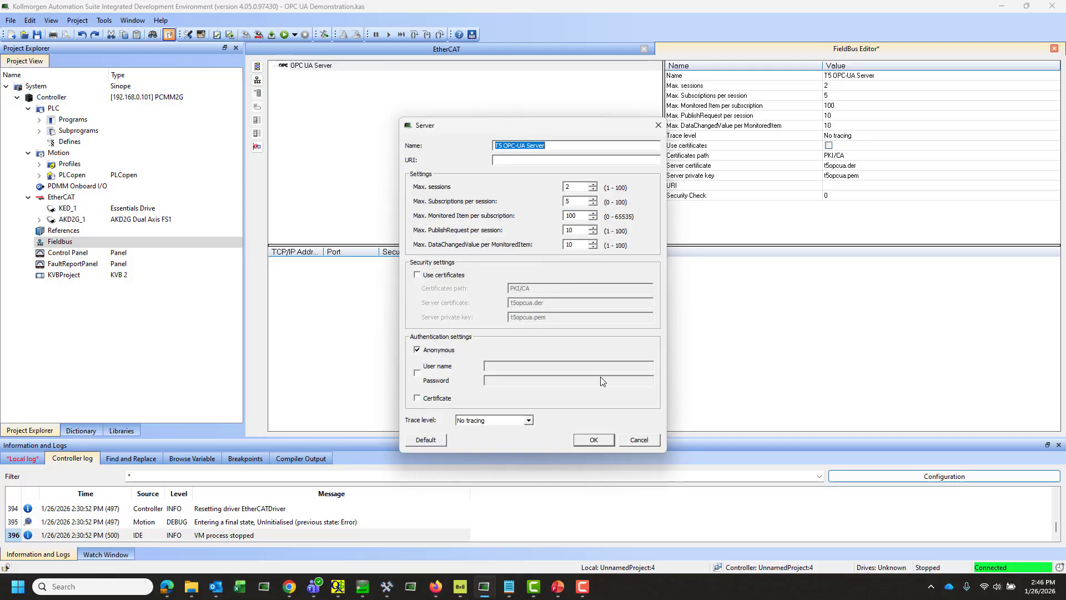
left_click(639, 439)
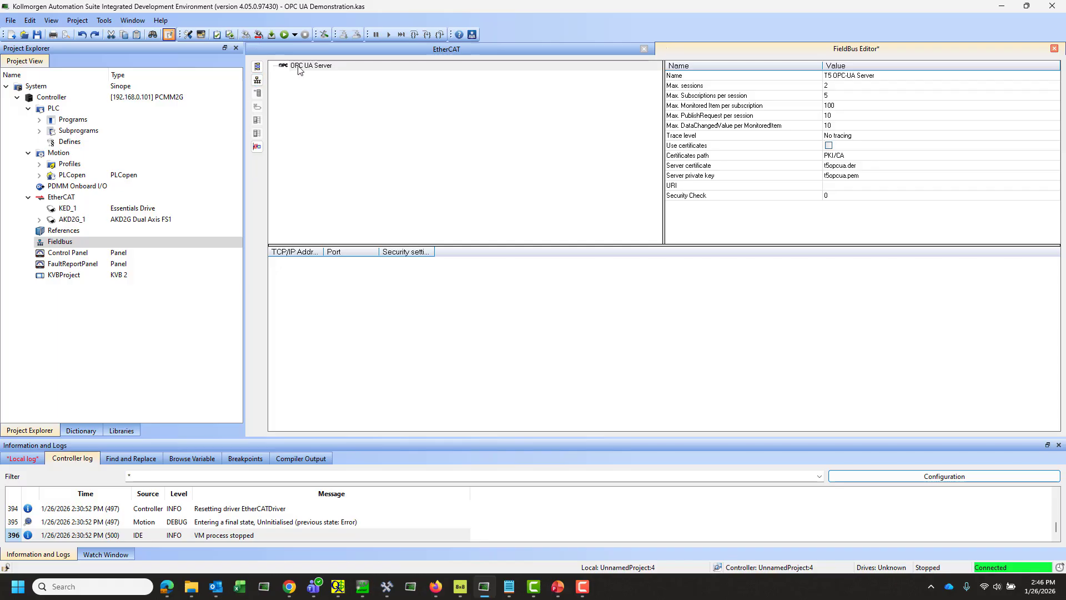
Add an endpoint on port 4840 with security policy None to the OPC UA server, and insert a group named AxisData under it
left_click(257, 81)
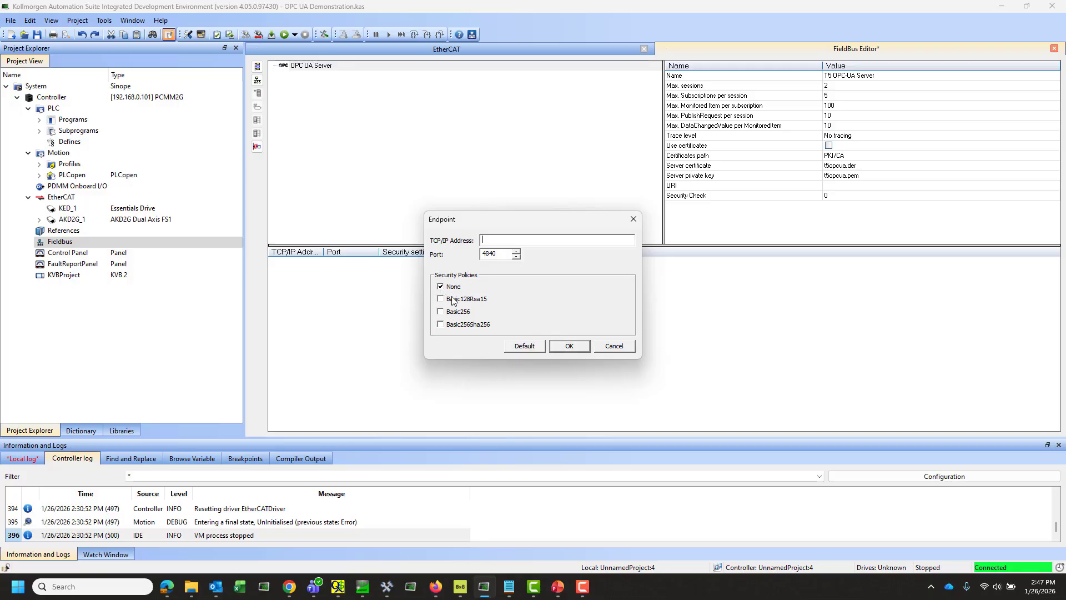
left_click(575, 348)
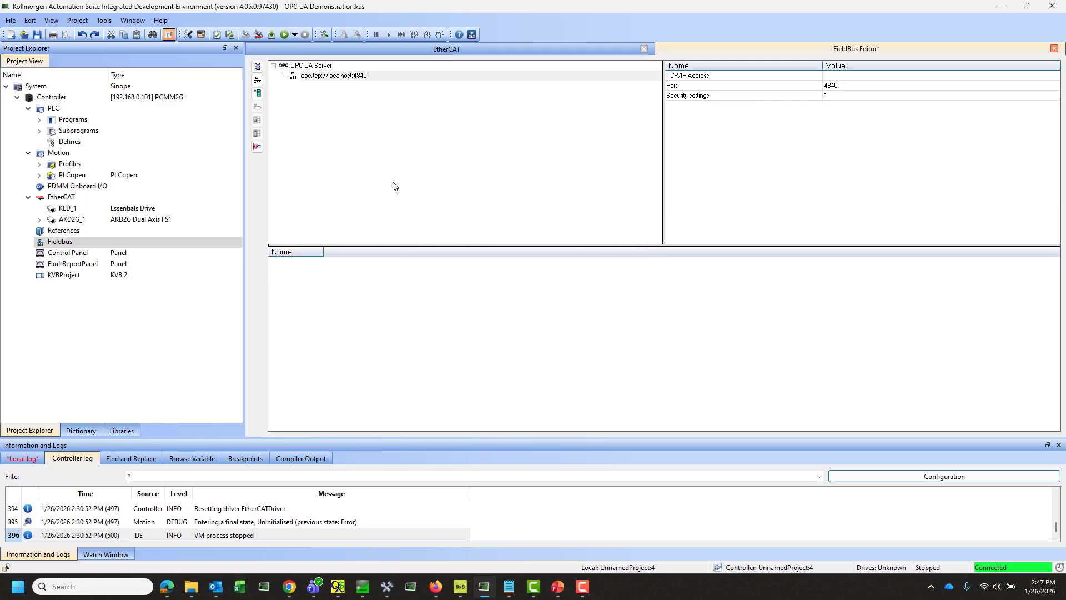
left_click(258, 94)
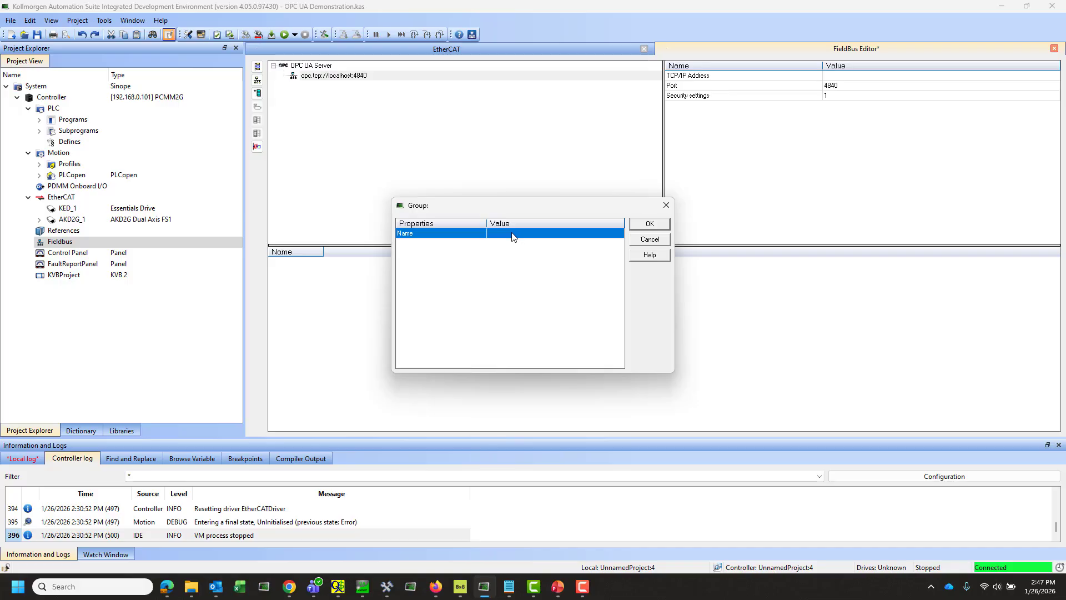
left_click(512, 234)
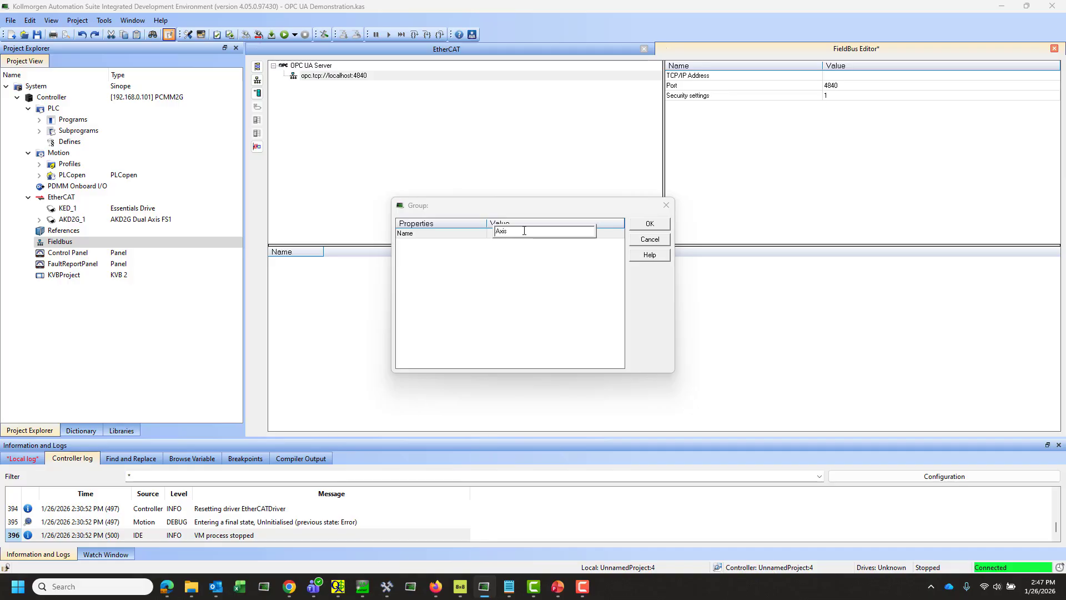
key("Return")
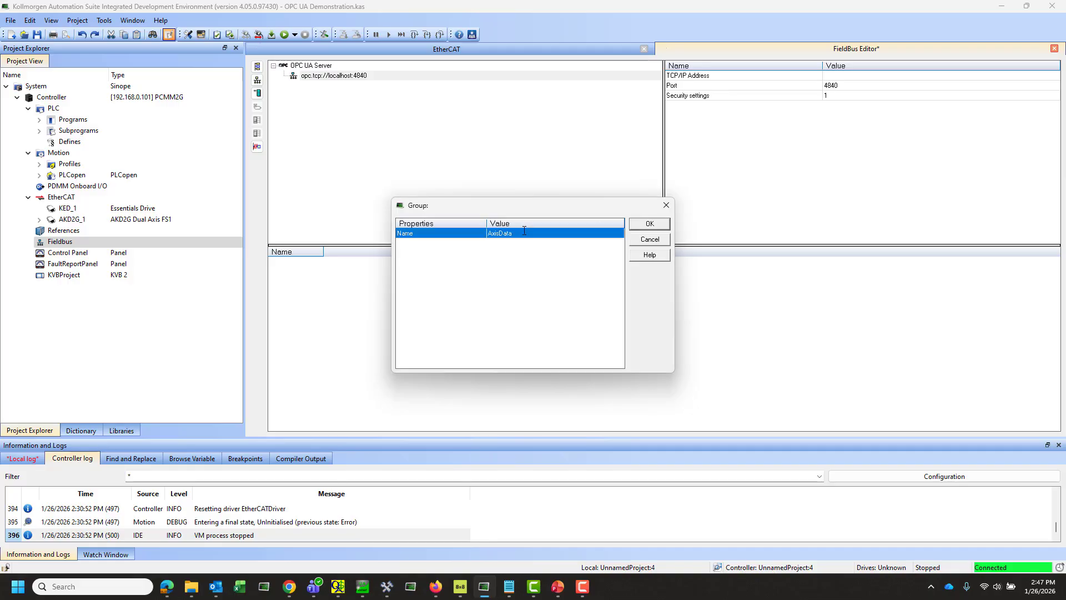
left_click(634, 225)
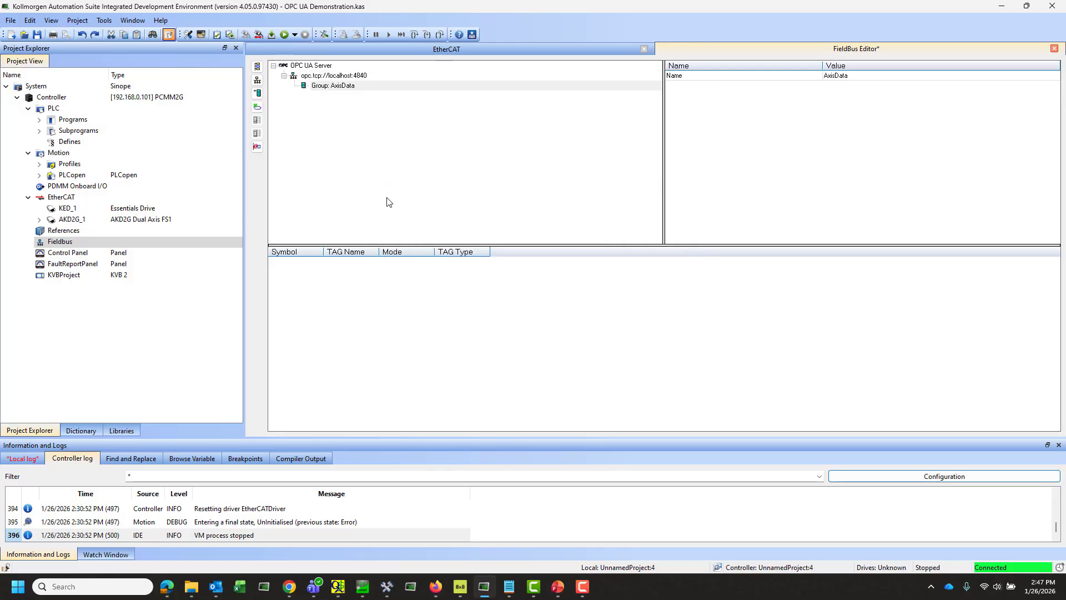
left_click(259, 111)
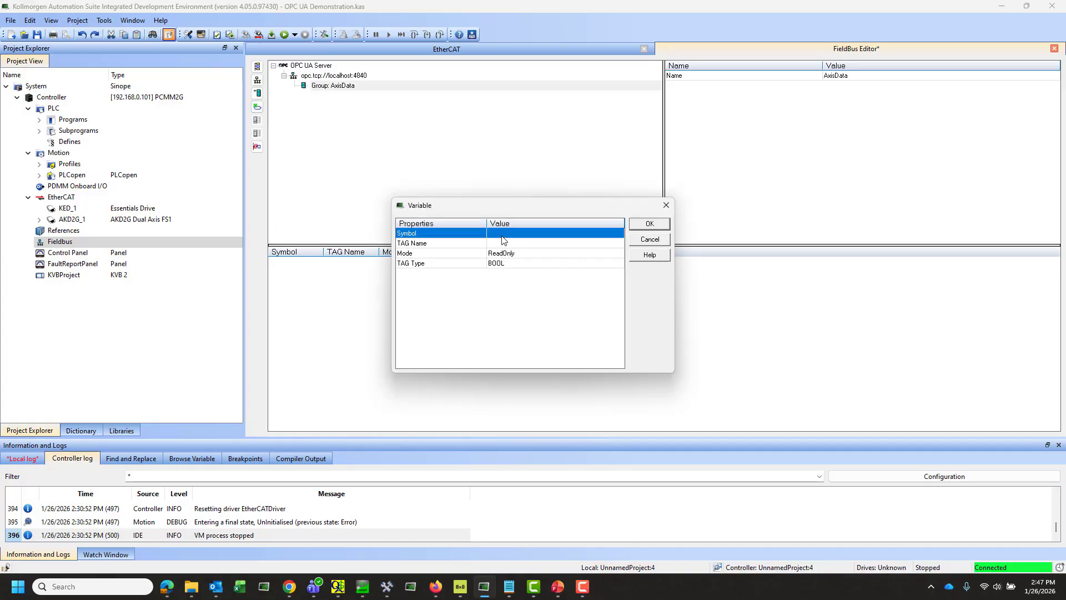
left_click(510, 232)
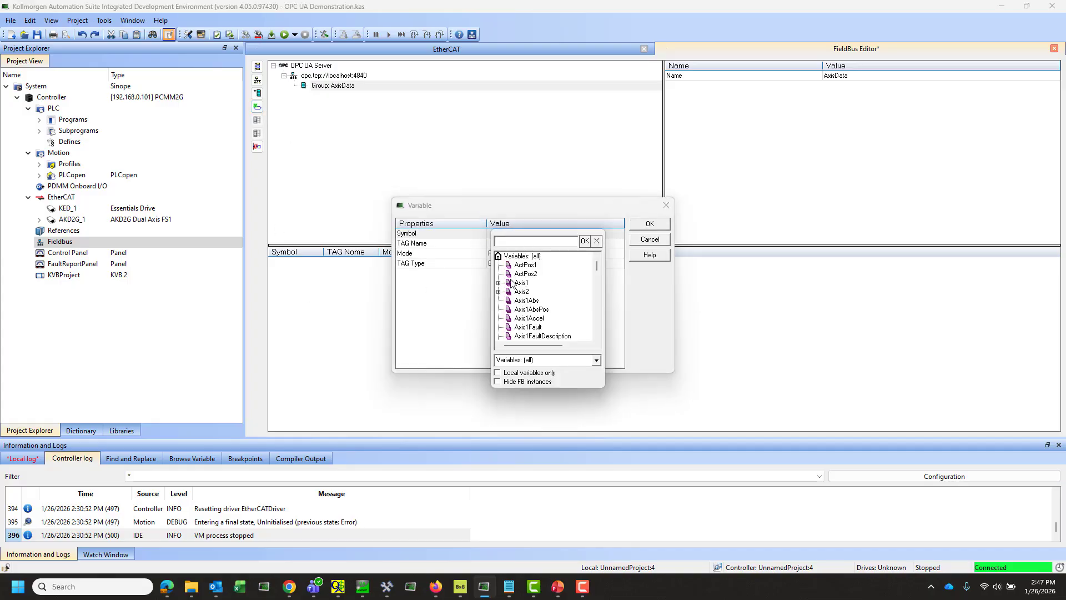
mouse_move(596, 270)
left_mouse_down()
mouse_move(597, 317)
mouse_move(596, 250)
left_mouse_up()
left_click(597, 241)
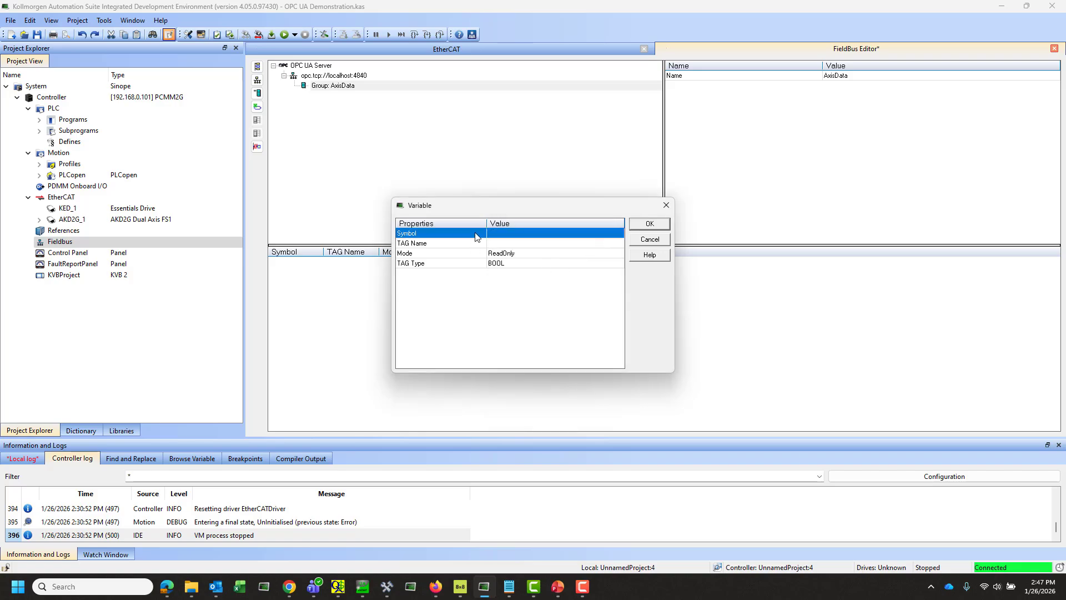
left_click(507, 253)
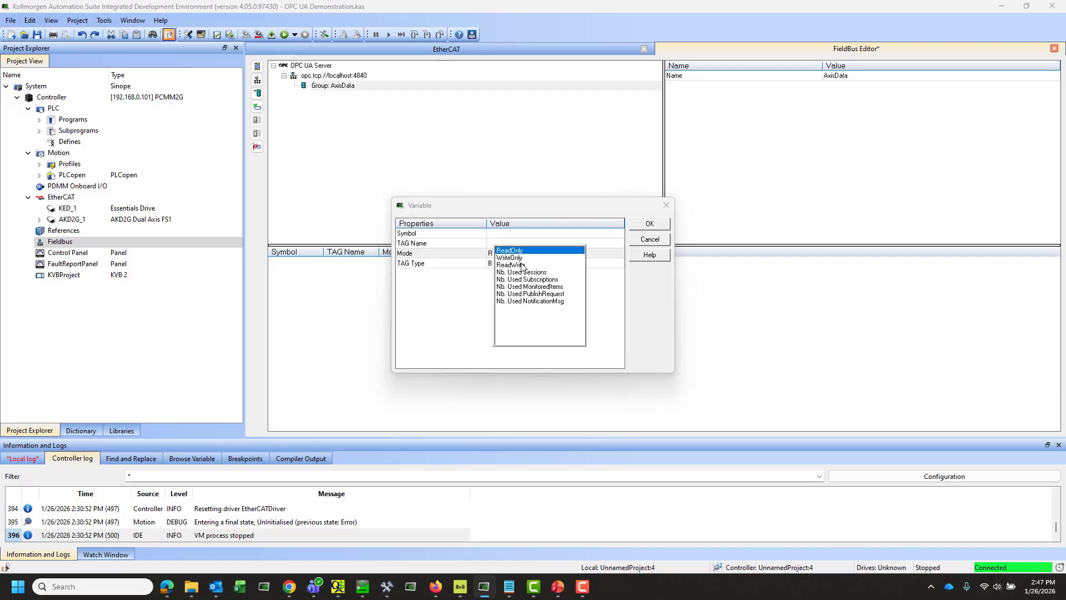
left_click(510, 235)
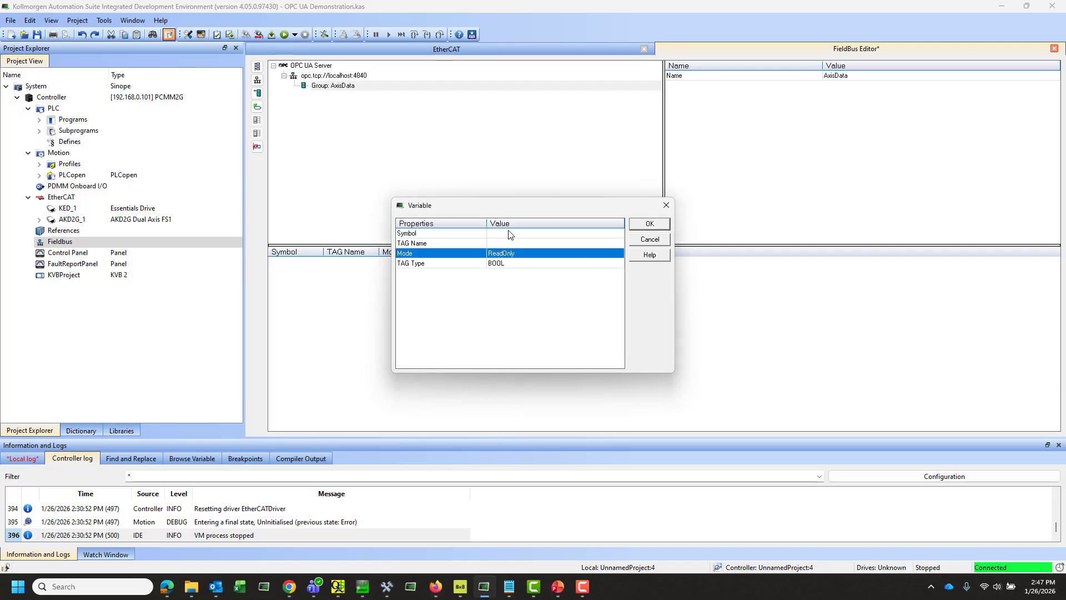
left_click(505, 236)
left_click(505, 236)
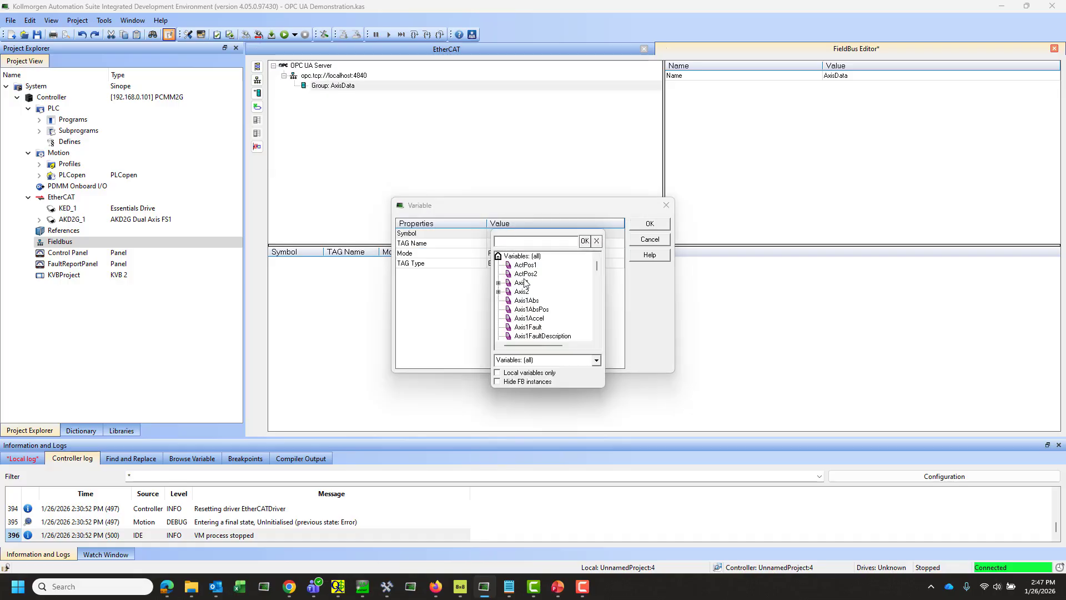
left_click(523, 267)
double_click(524, 267)
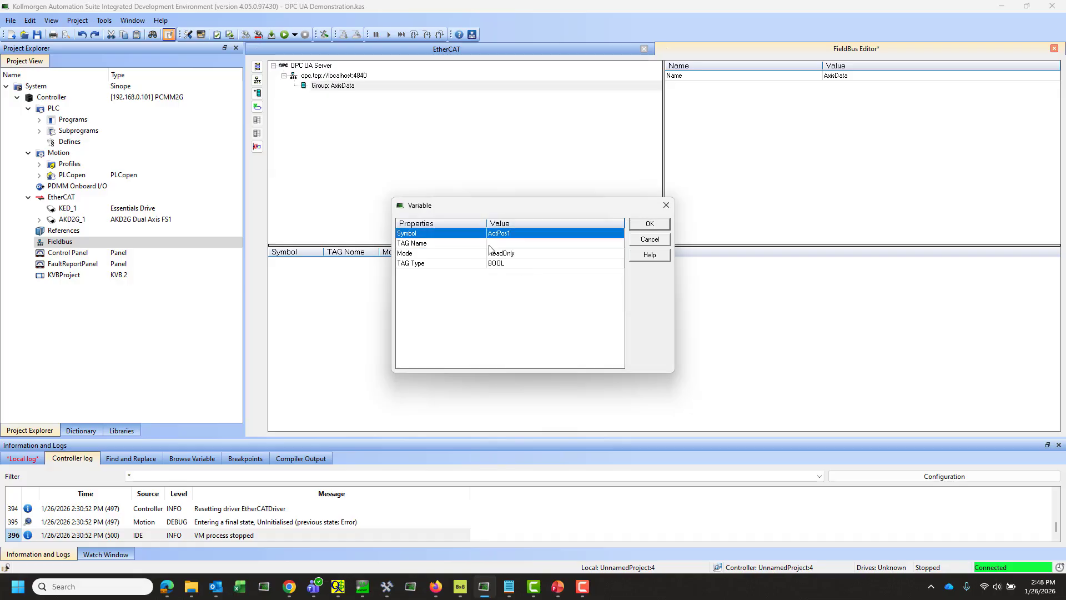
left_click(511, 264)
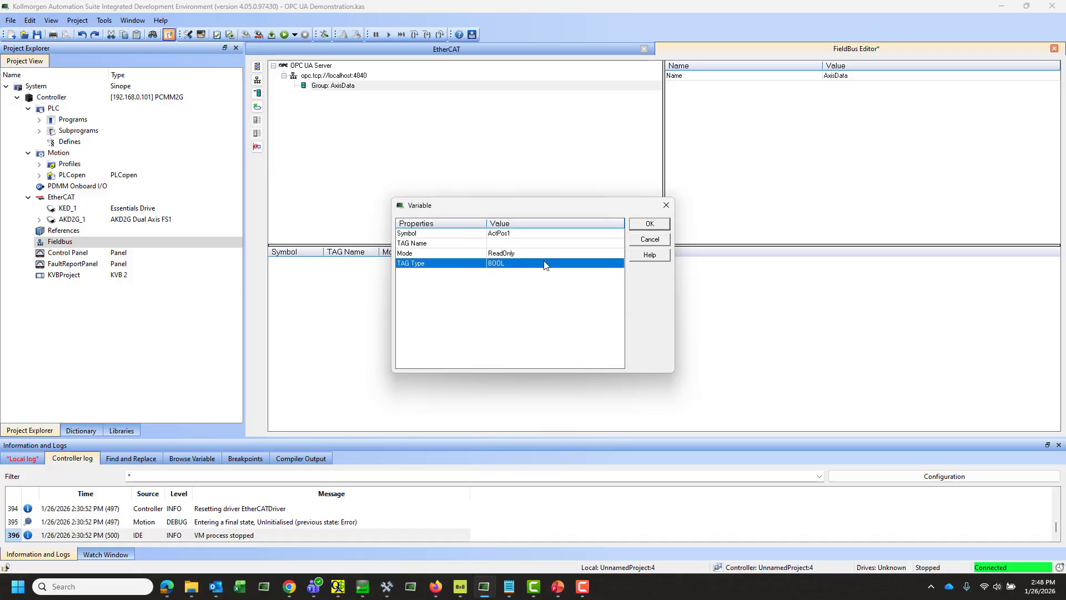
left_click(510, 265)
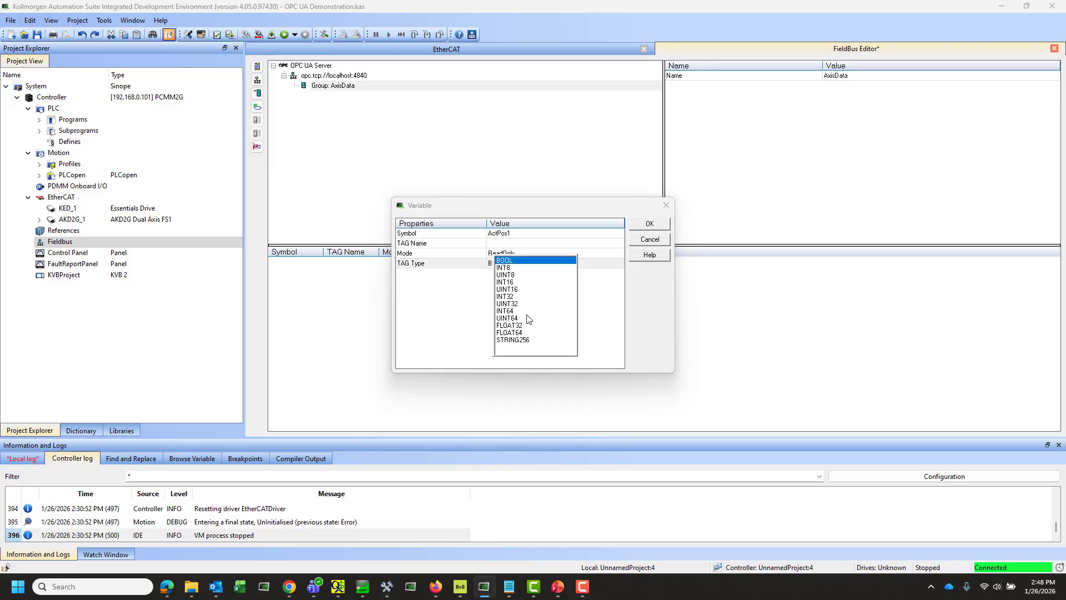
left_click(520, 332)
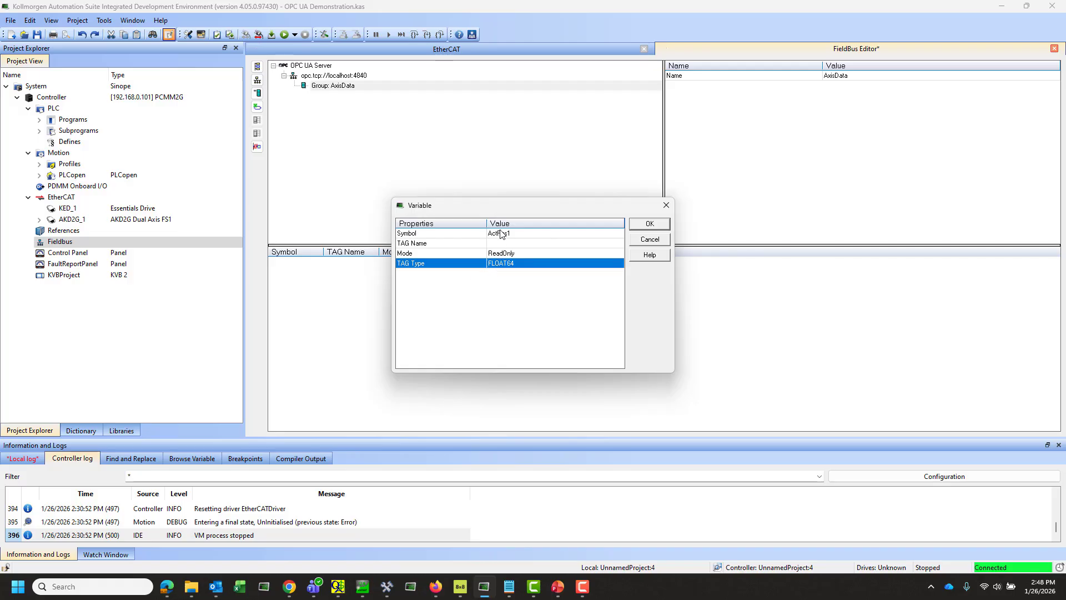
left_click(648, 240)
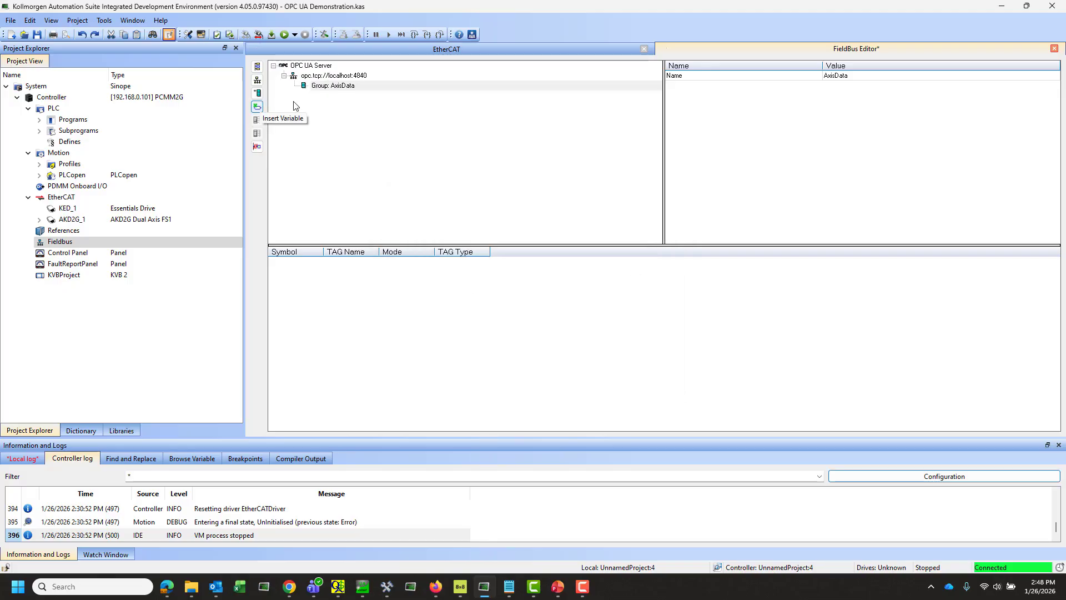
Start adding tags to the opc.tcp://localhost:4840 endpoint and put the global variable ActPos1 in the AxisData group
left_click(312, 76)
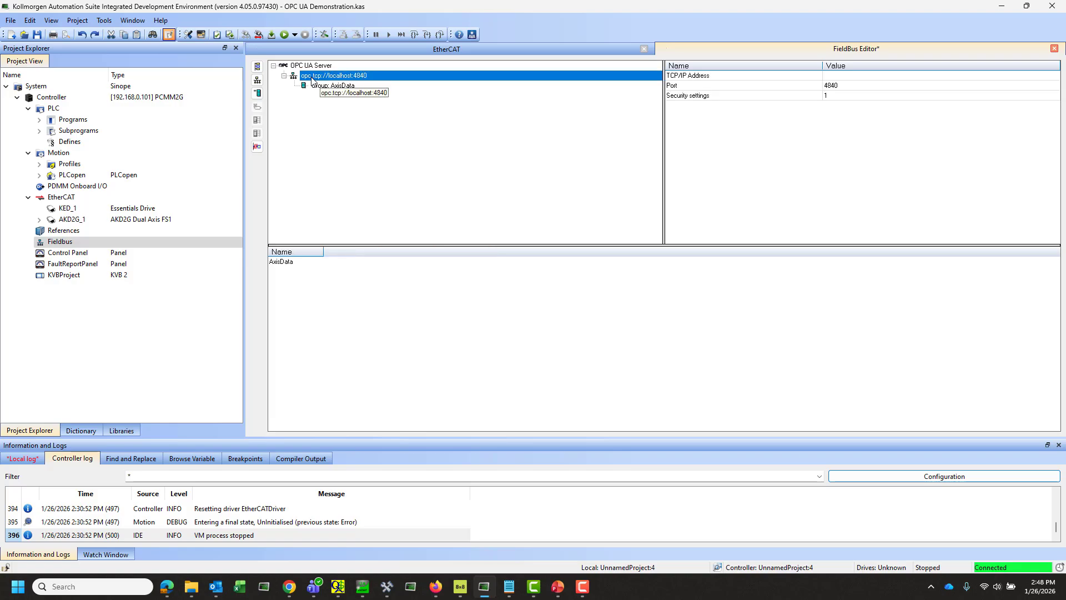
right_click(366, 81)
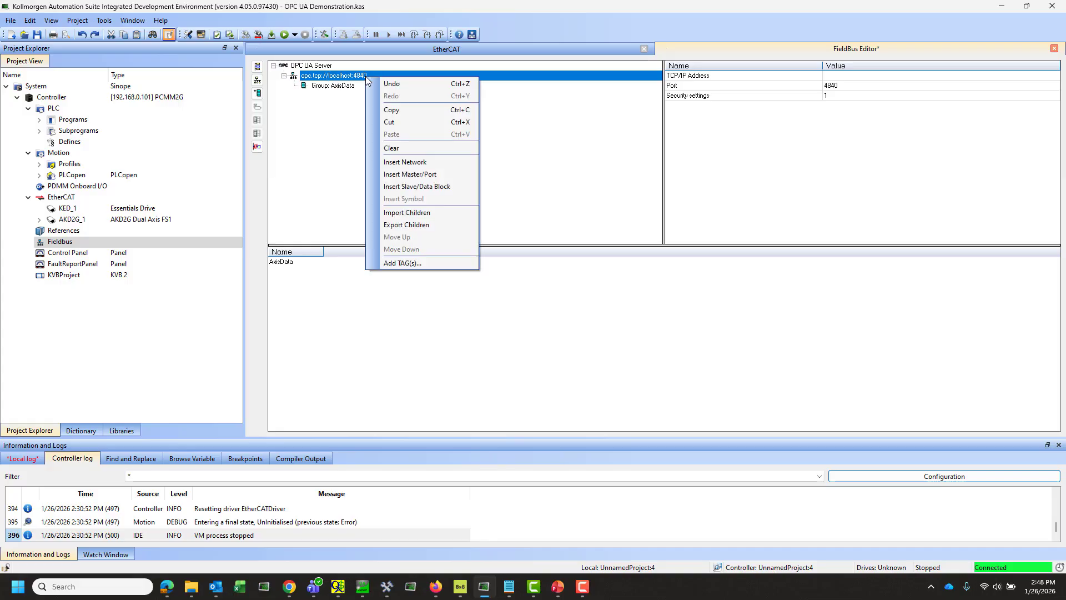
left_click(413, 264)
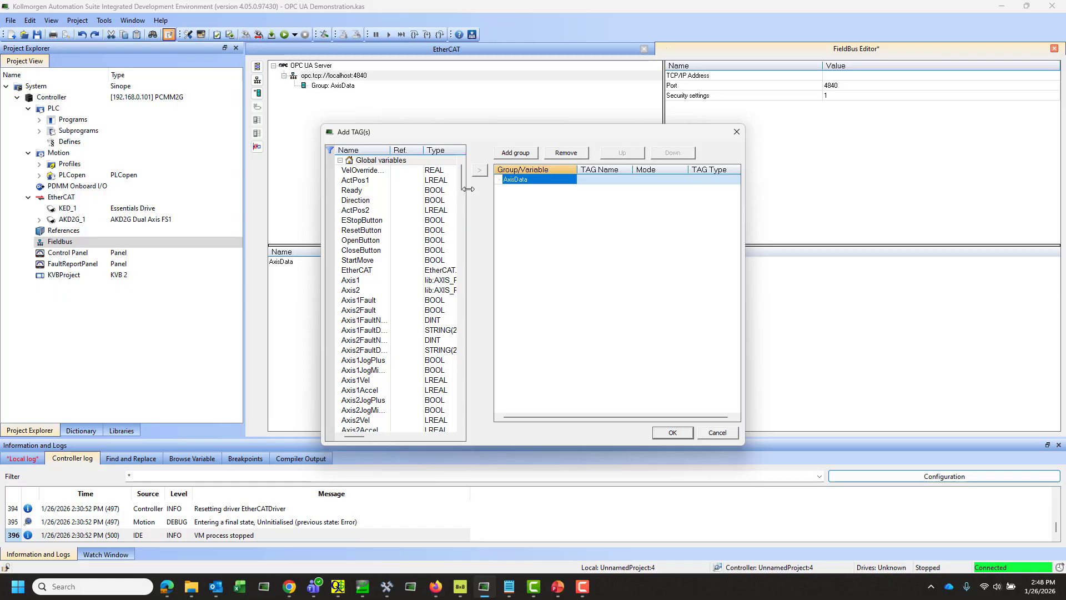
left_click_drag(462, 182, 468, 161)
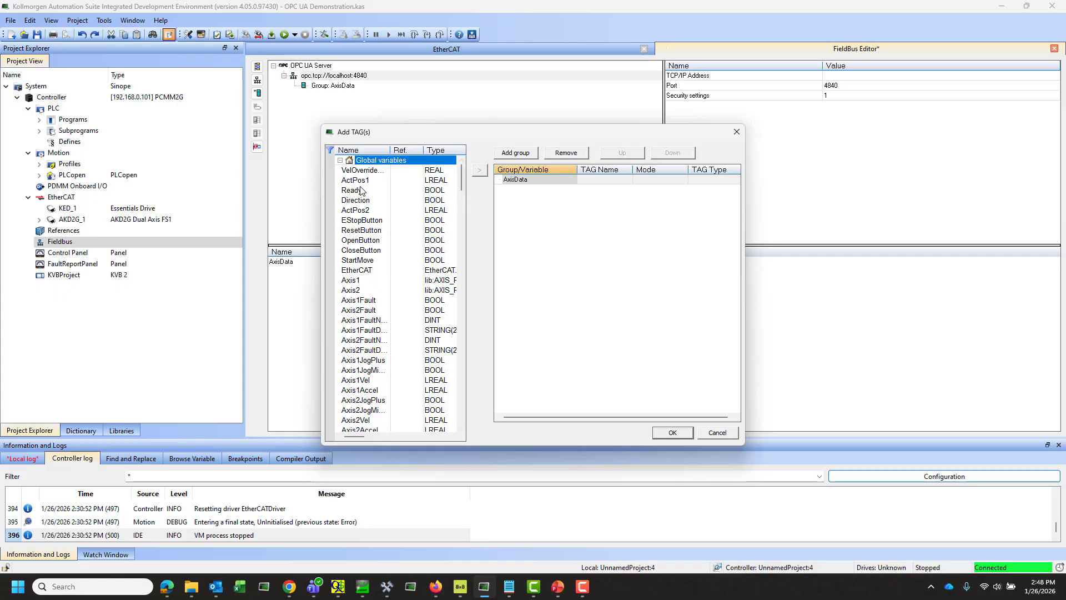
left_click_drag(353, 180, 533, 217)
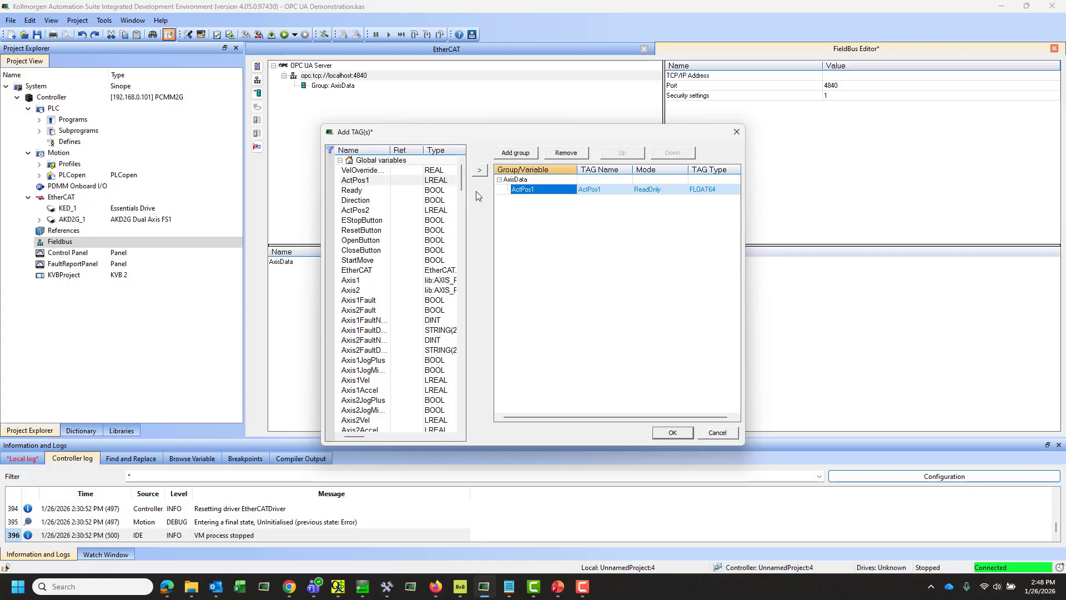
Add a second tag group and name it MachineControl
left_click(515, 153)
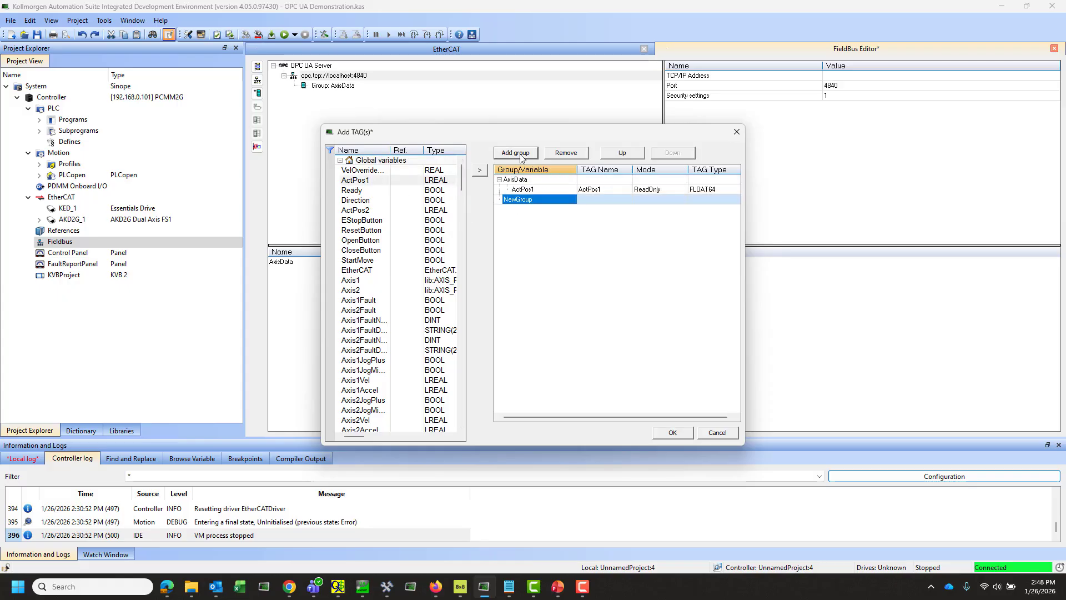
left_click(520, 201)
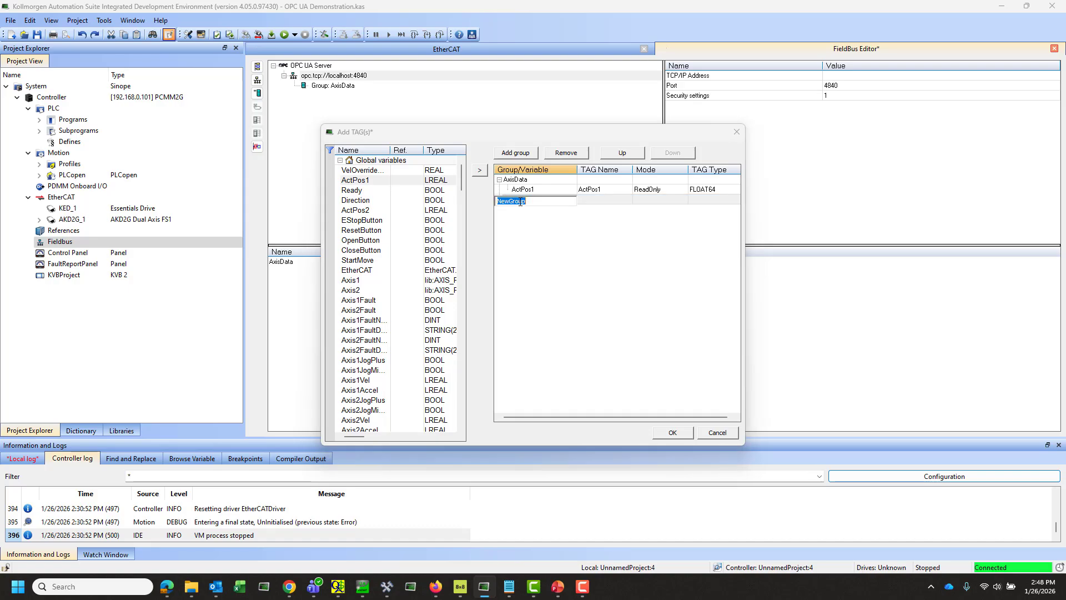
type("MachineControl")
key("Return")
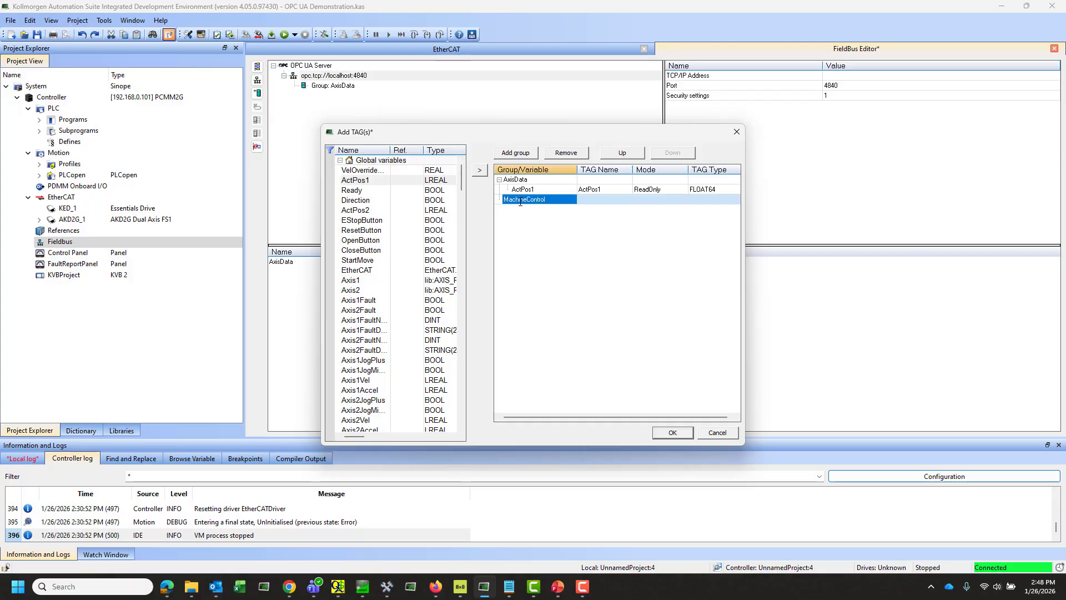
Add the global variables Ready and Direction to the MachineControl group and ActPos2 to the AxisData group
double_click(352, 190)
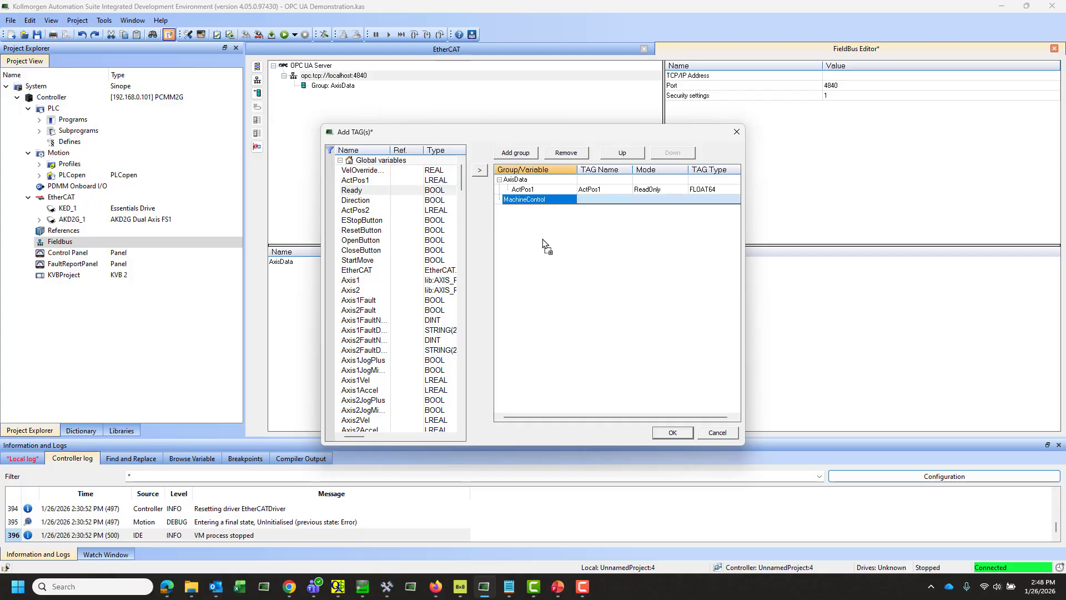
left_click_drag(369, 204, 521, 188)
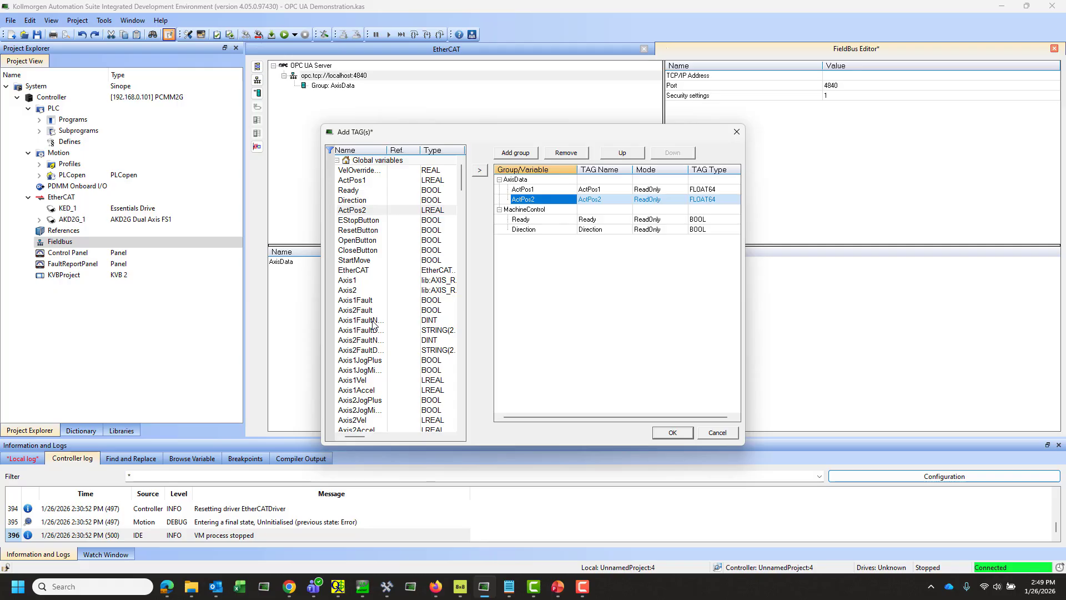
Add the Axis1 and Axis2 Fault, FaultNumber and FaultDescription variables to the AxisData group, and Axis1Vel and Axis1Accel to MachineControl
left_click_drag(359, 303, 575, 213)
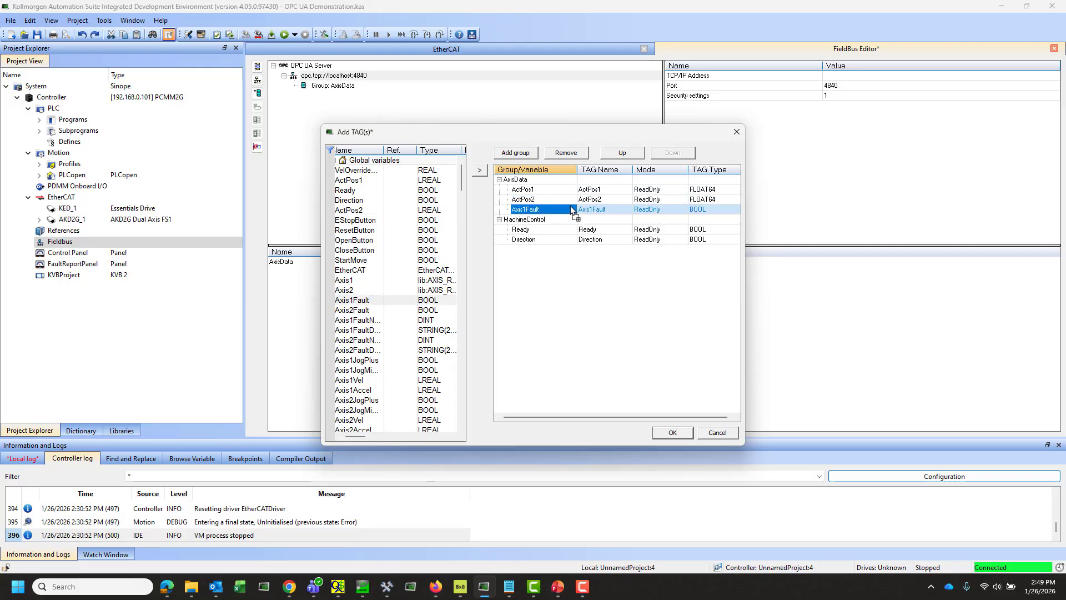
left_click_drag(362, 311, 566, 217)
left_click_drag(364, 323, 516, 229)
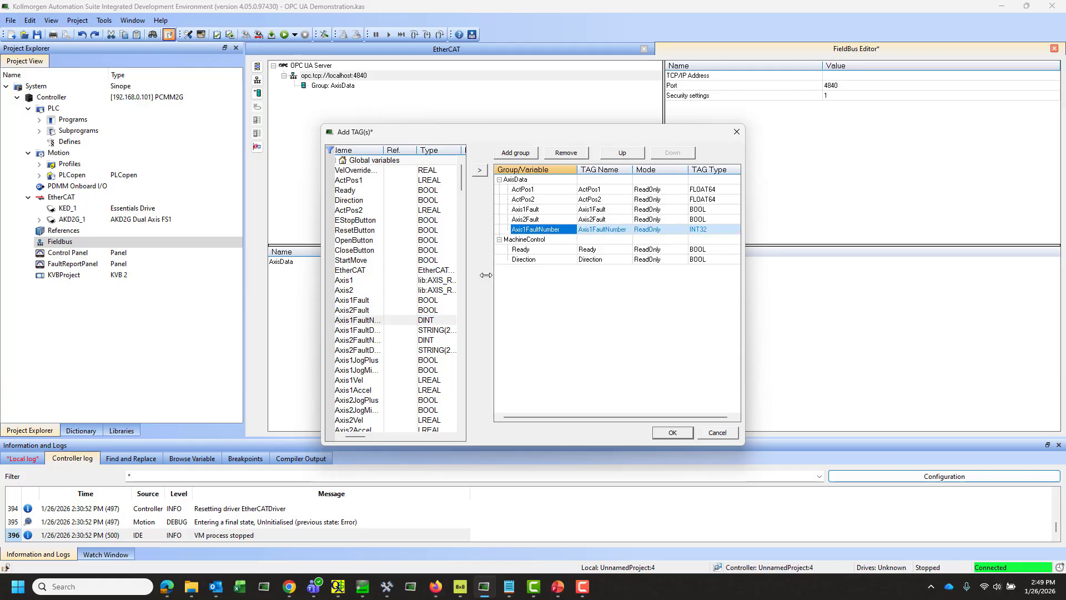
left_click_drag(369, 331, 548, 236)
left_click_drag(377, 340, 538, 249)
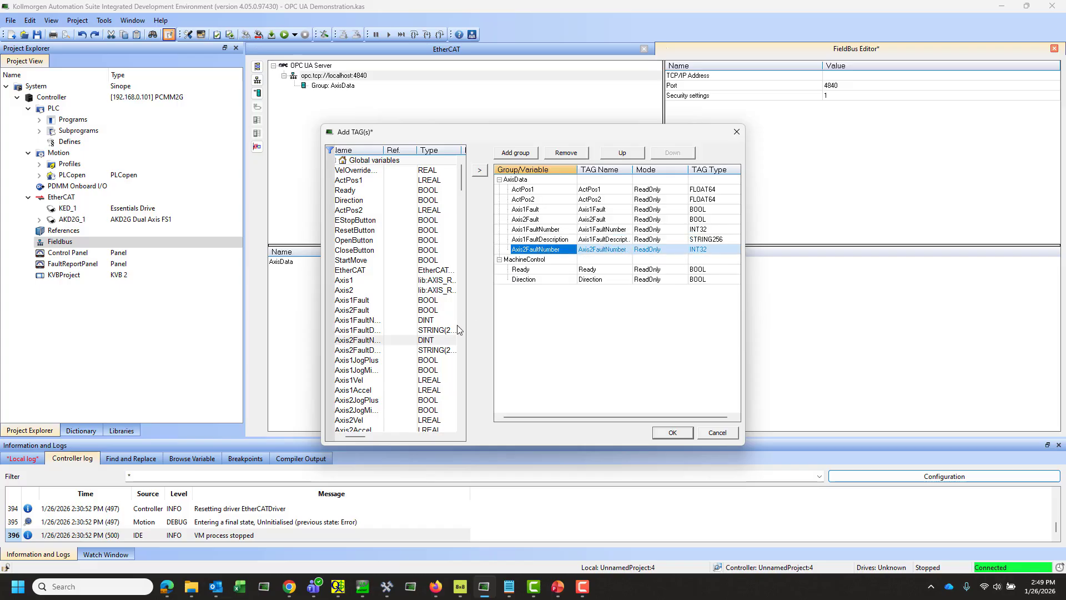
left_click_drag(379, 355, 541, 260)
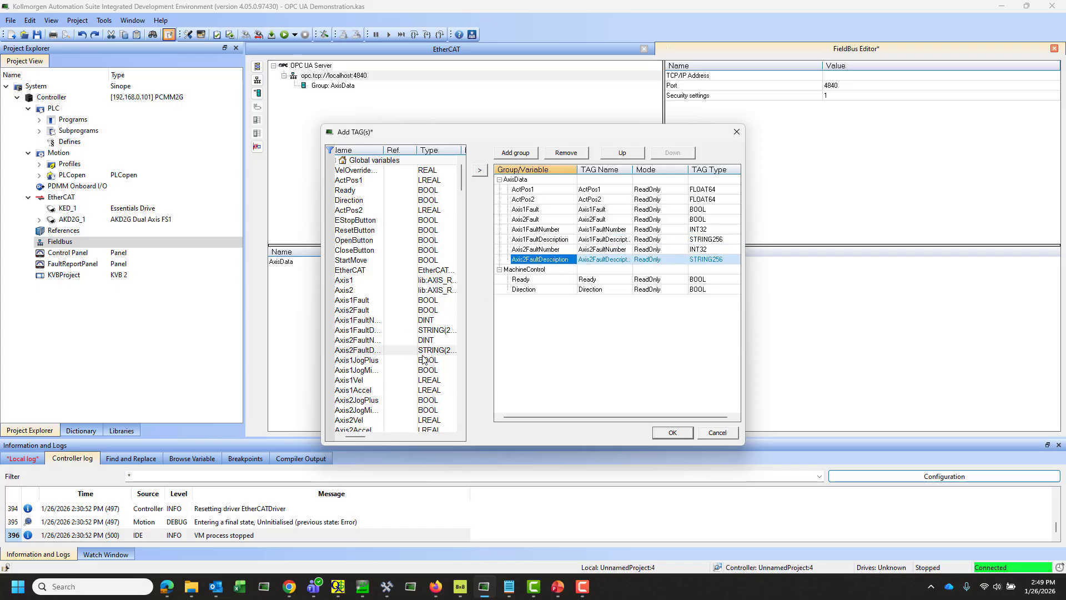
left_click_drag(371, 384, 530, 331)
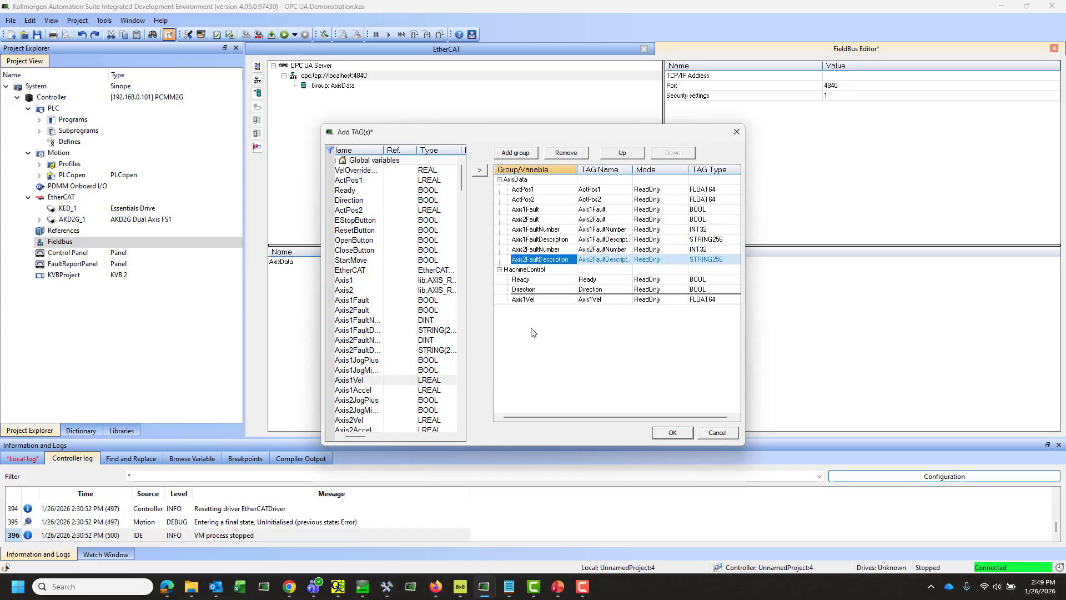
left_click_drag(367, 390, 556, 340)
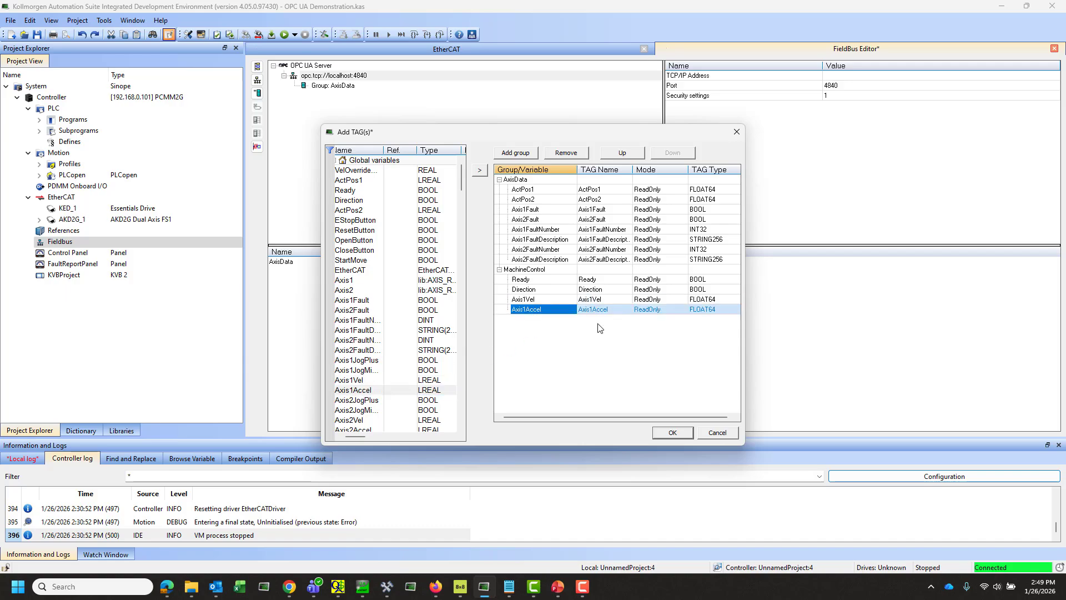
Set the mode of Direction, Axis1Vel and Axis1Accel to ReadWrite and apply the tags, overwriting the existing configuration
left_click(683, 291)
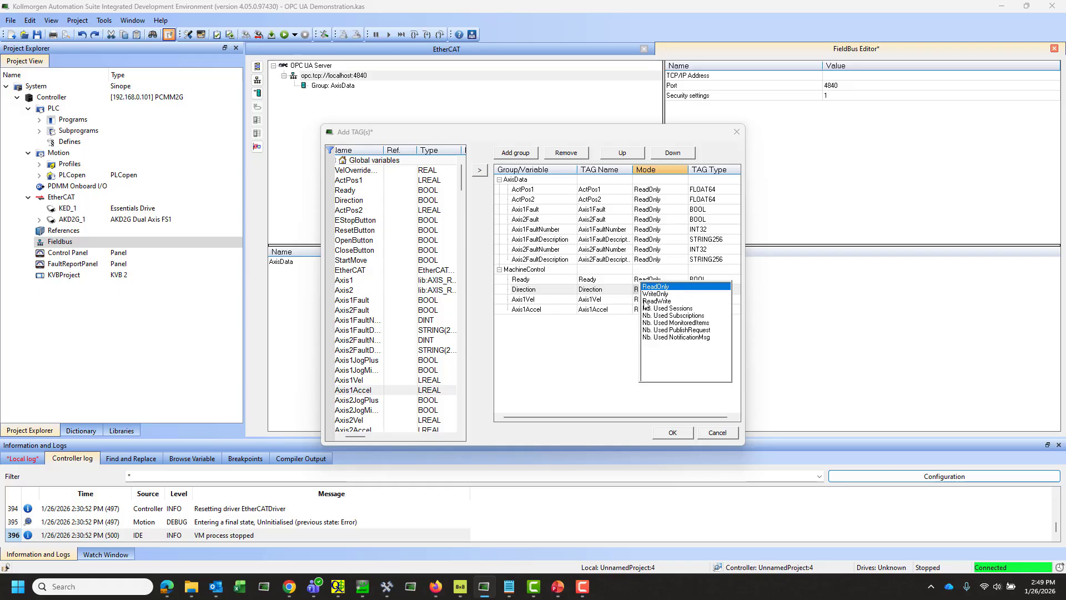
left_click(655, 301)
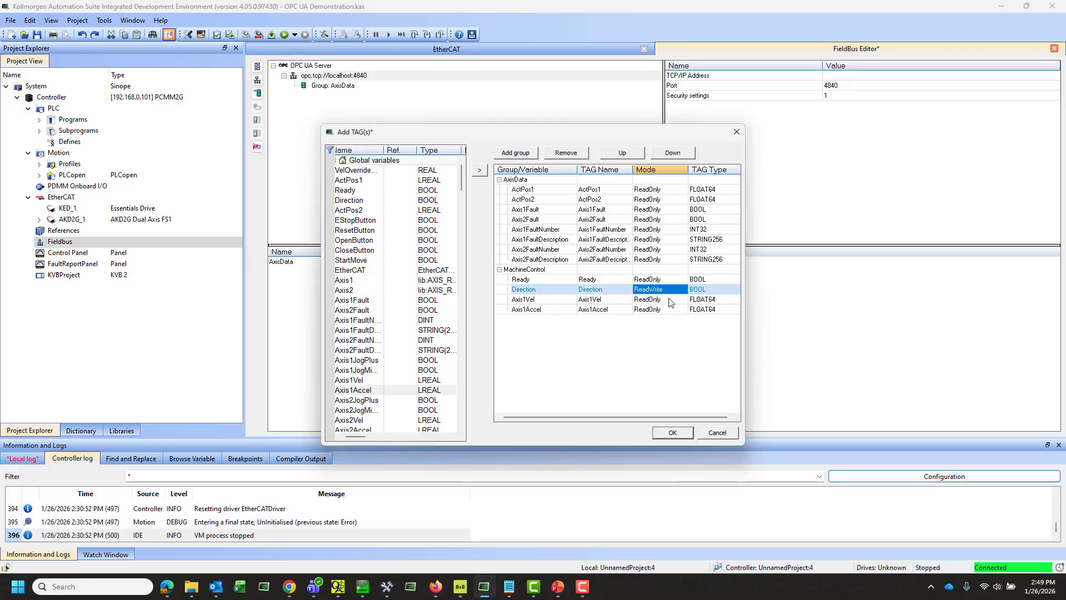
left_click(670, 301)
left_click(669, 311)
left_click(669, 312)
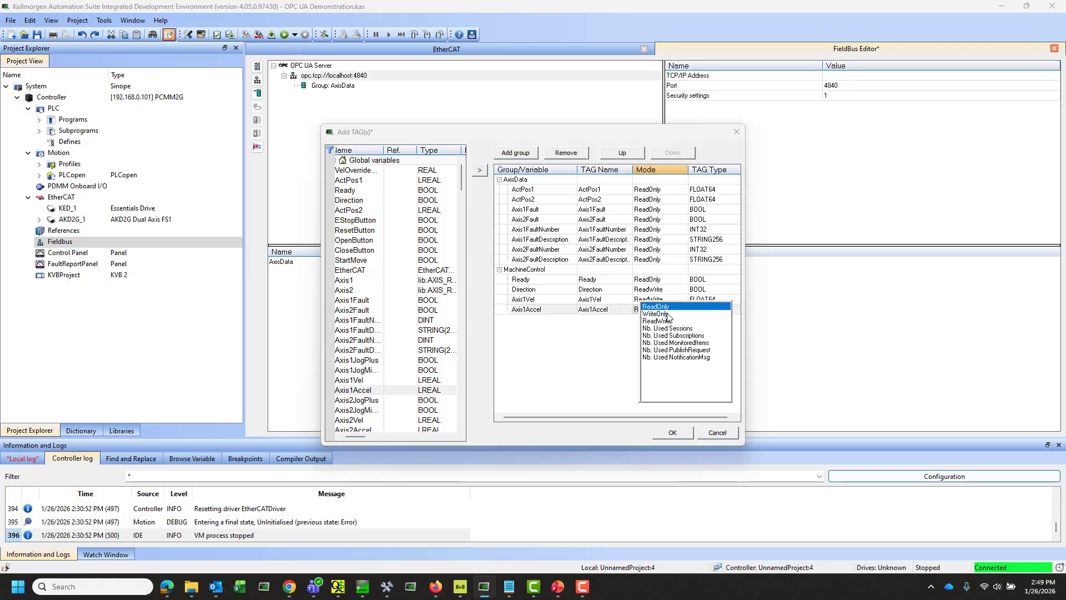
left_click(668, 321)
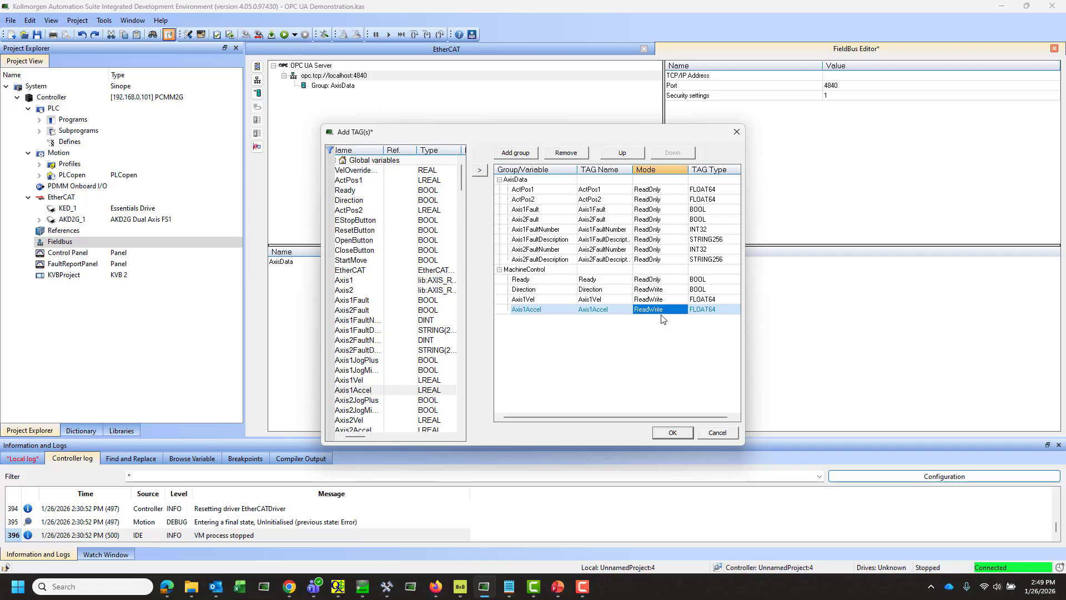
left_click(673, 433)
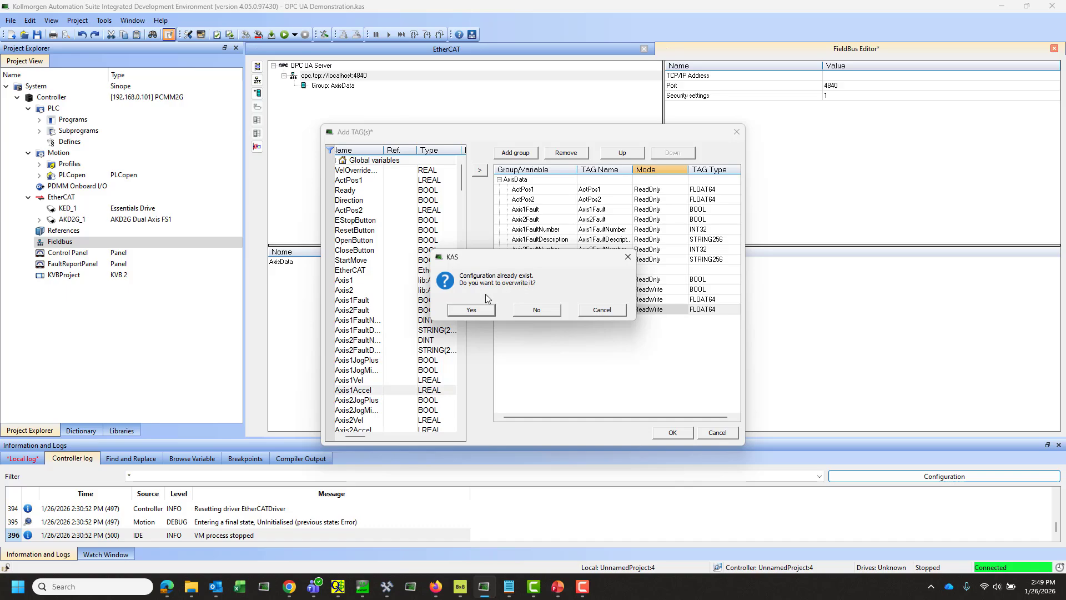
left_click(471, 311)
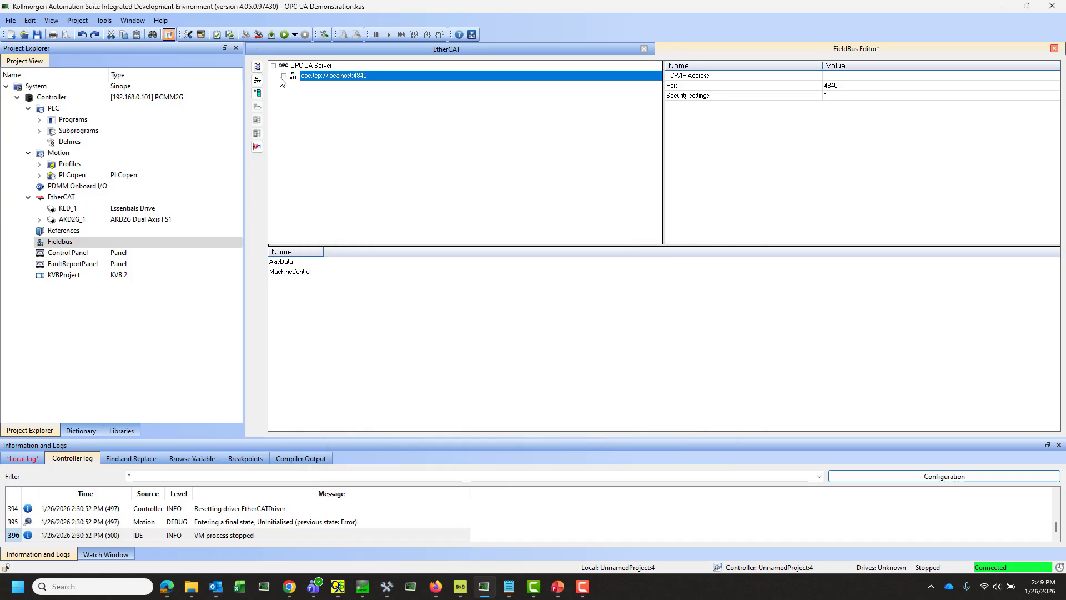
Expand the opc.tcp://localhost:4840 endpoint and review the tags, modes and types in the AxisData and MachineControl groups
left_click(283, 76)
left_click(294, 86)
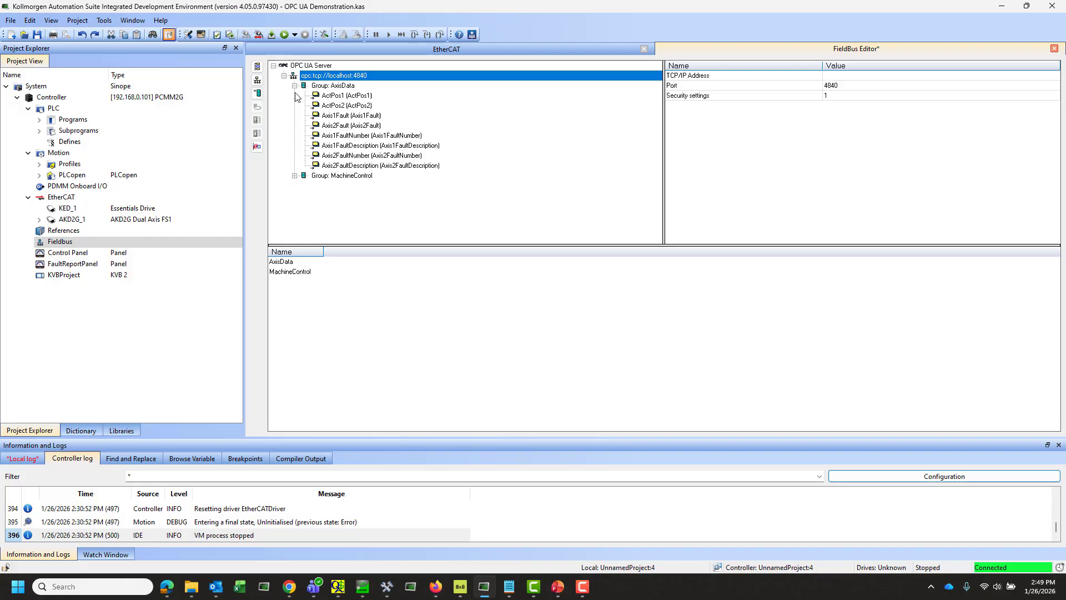
left_click(295, 176)
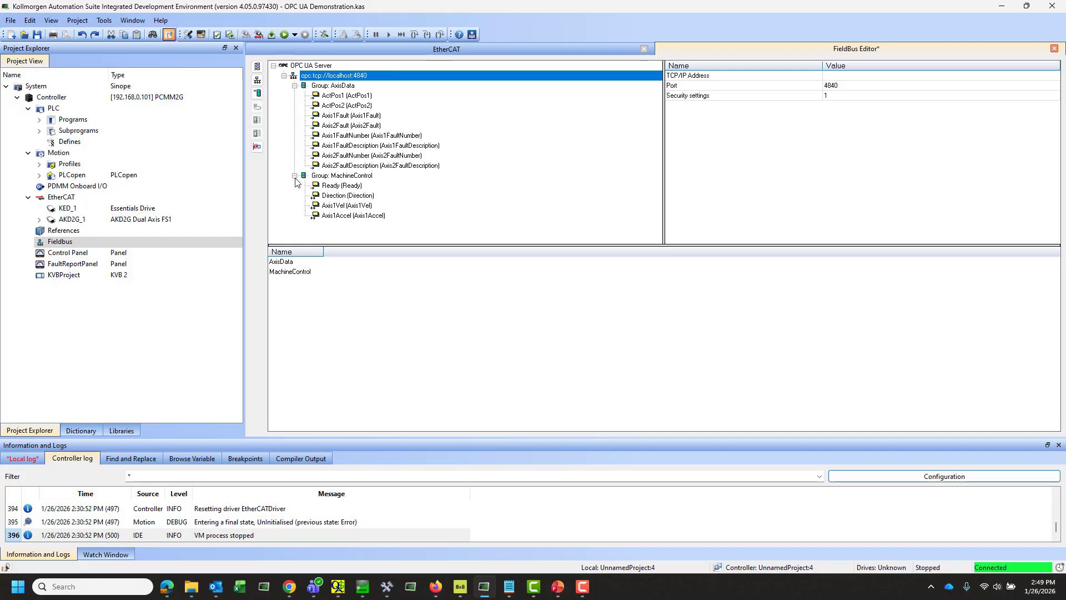
left_click(337, 95)
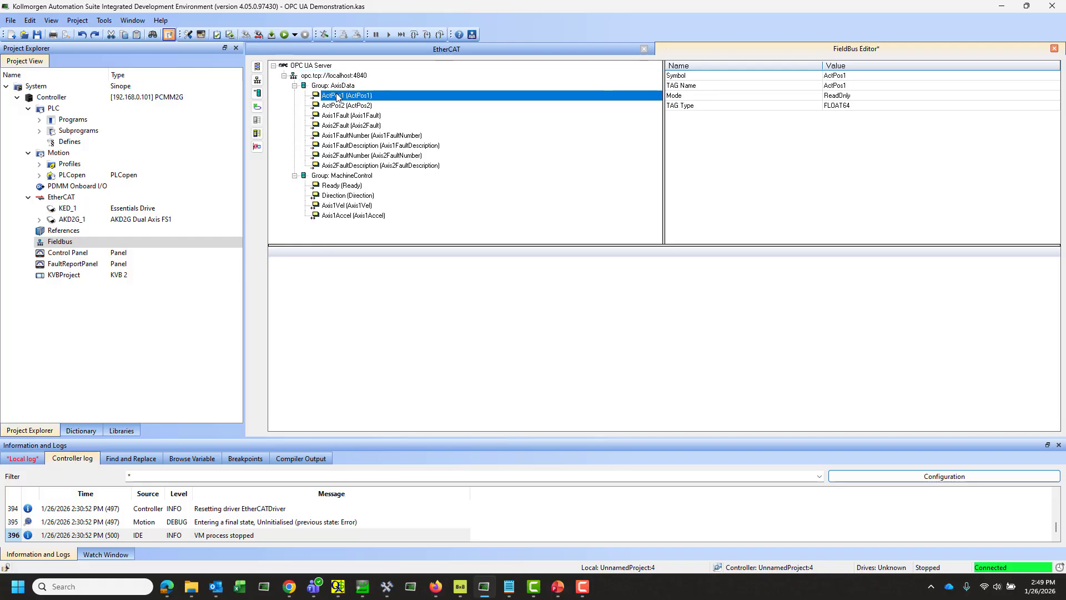
left_click(339, 86)
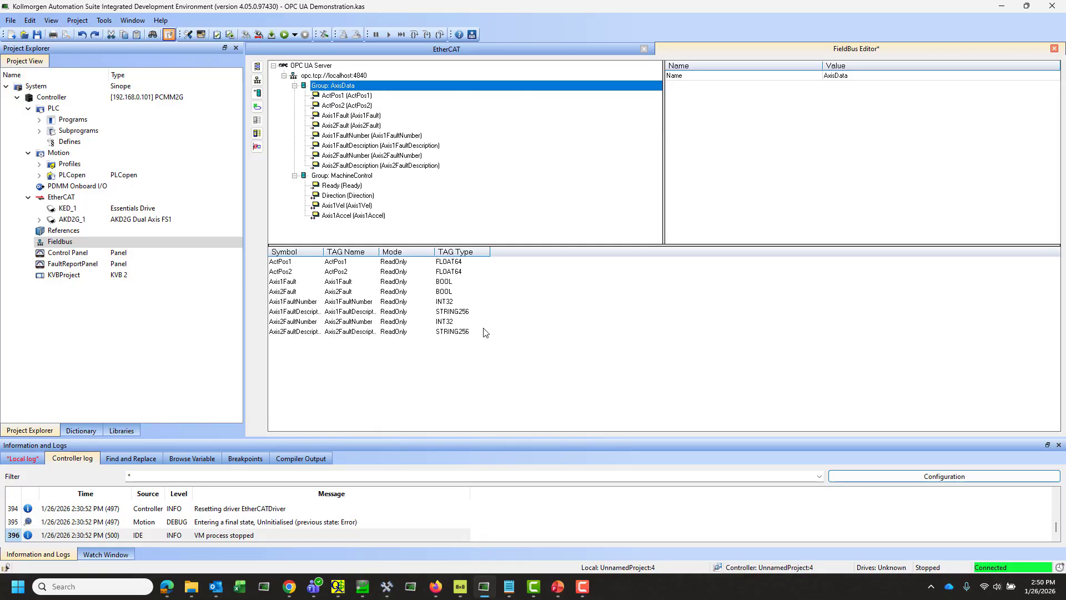
left_click(341, 175)
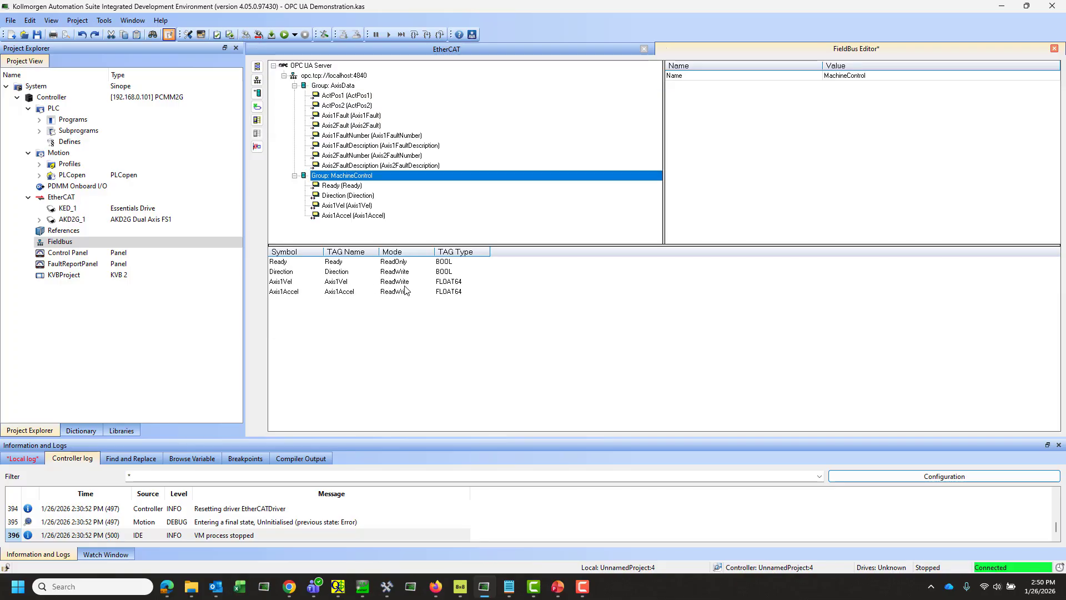
left_click(343, 186)
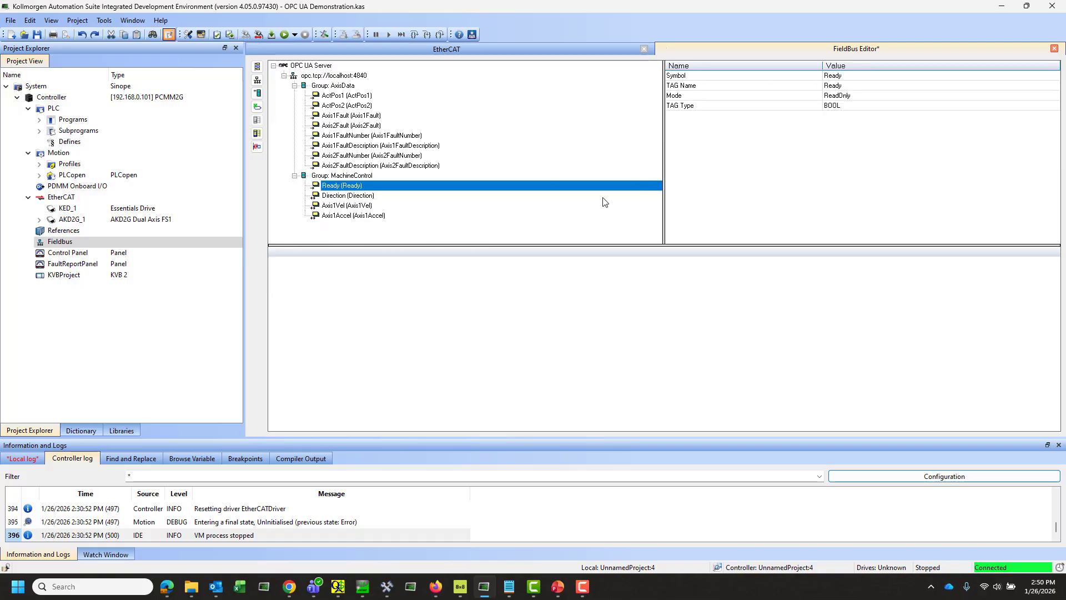
left_click(350, 176)
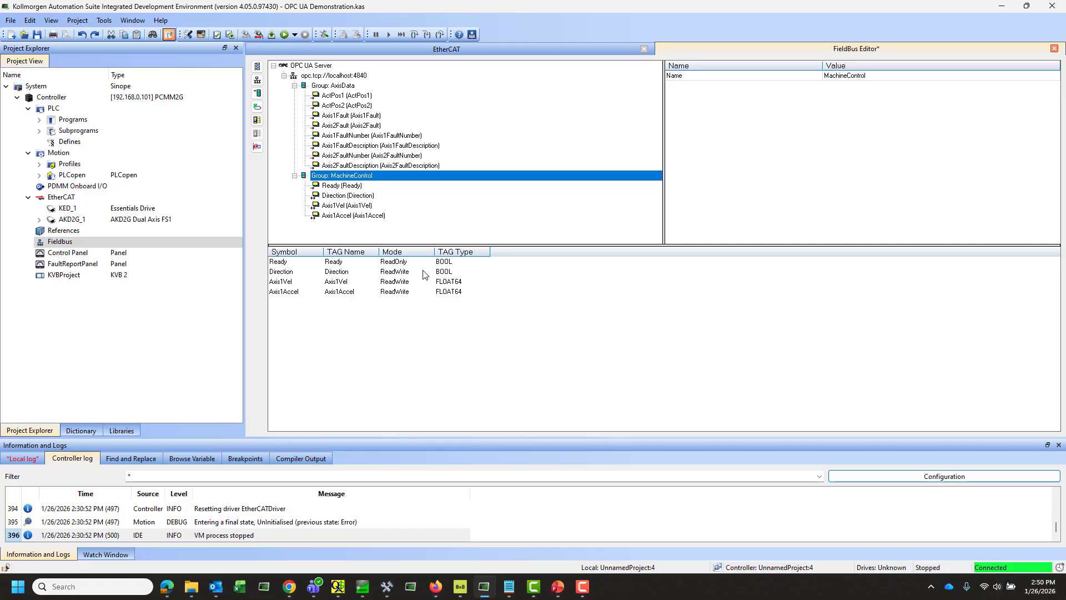
left_click(440, 272)
left_click(440, 273)
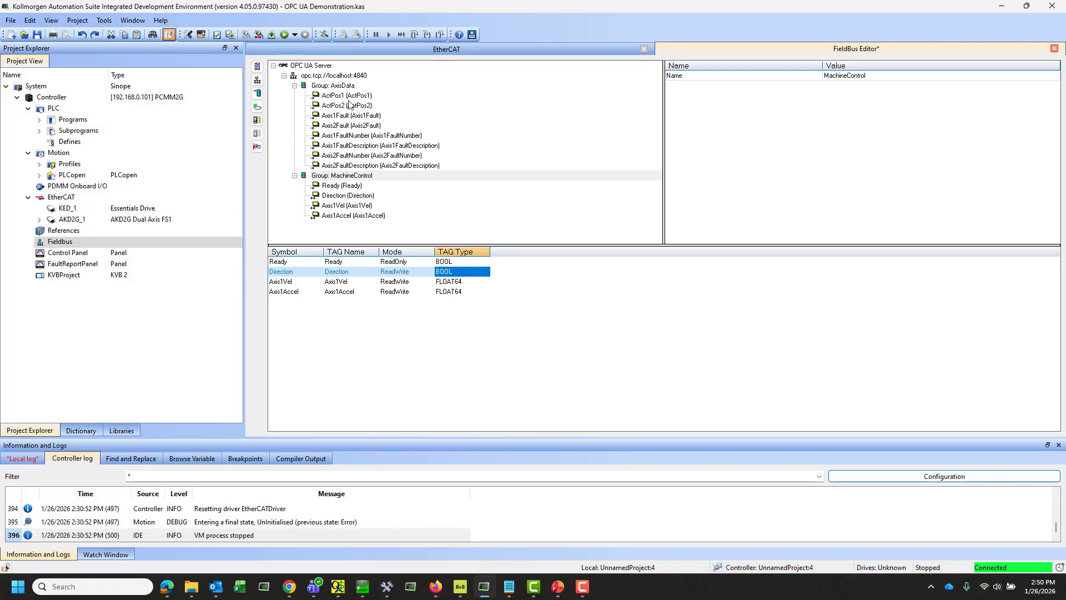
Compile and download the project to the controller, replacing its UnnamedProject.kas source, and start the application
left_click(229, 34)
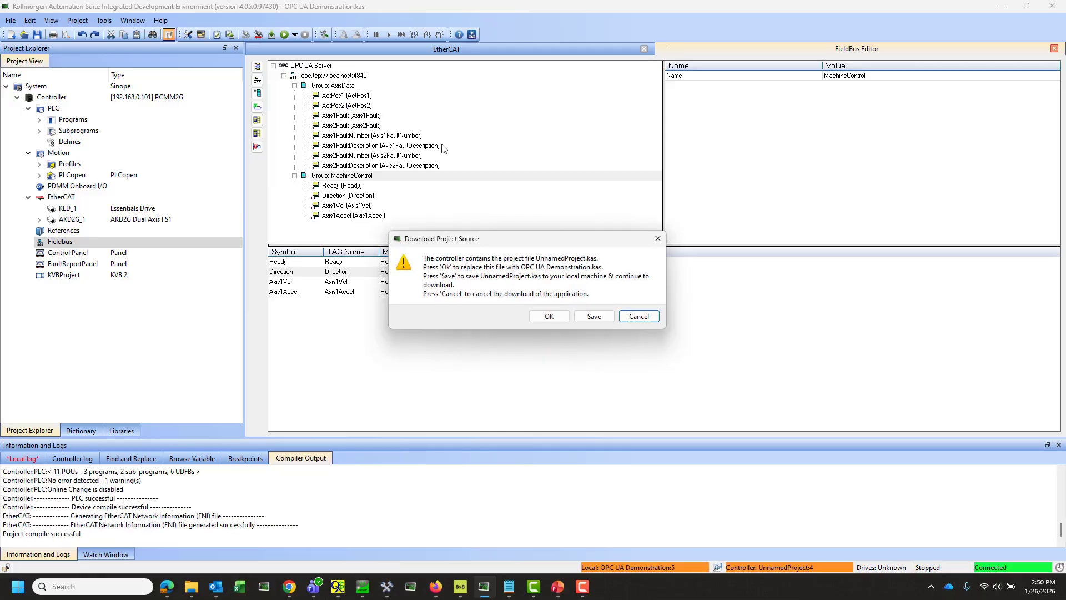
left_click(560, 316)
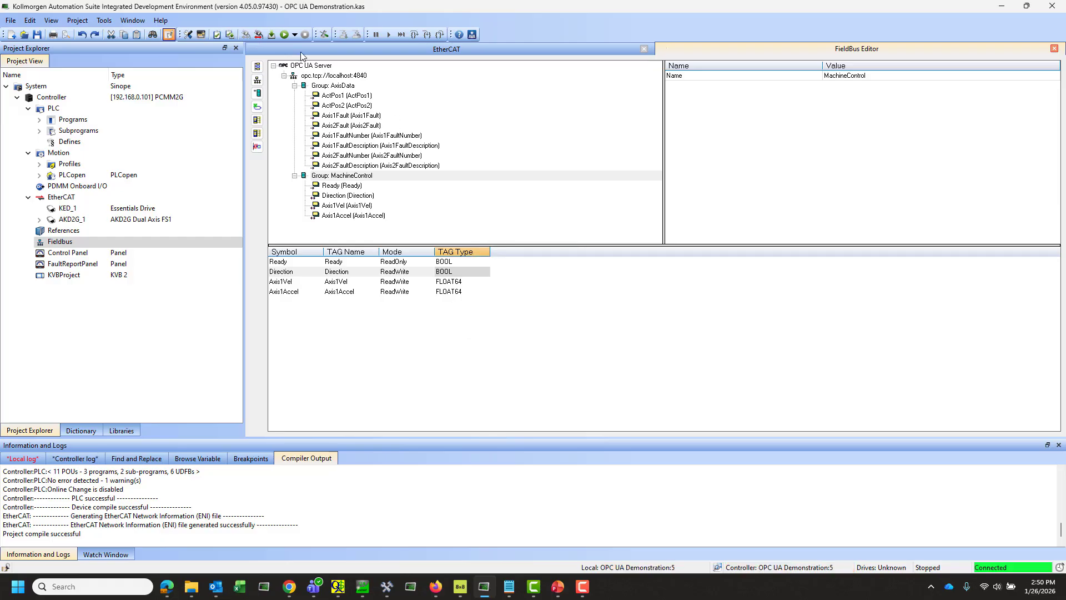
left_click(283, 34)
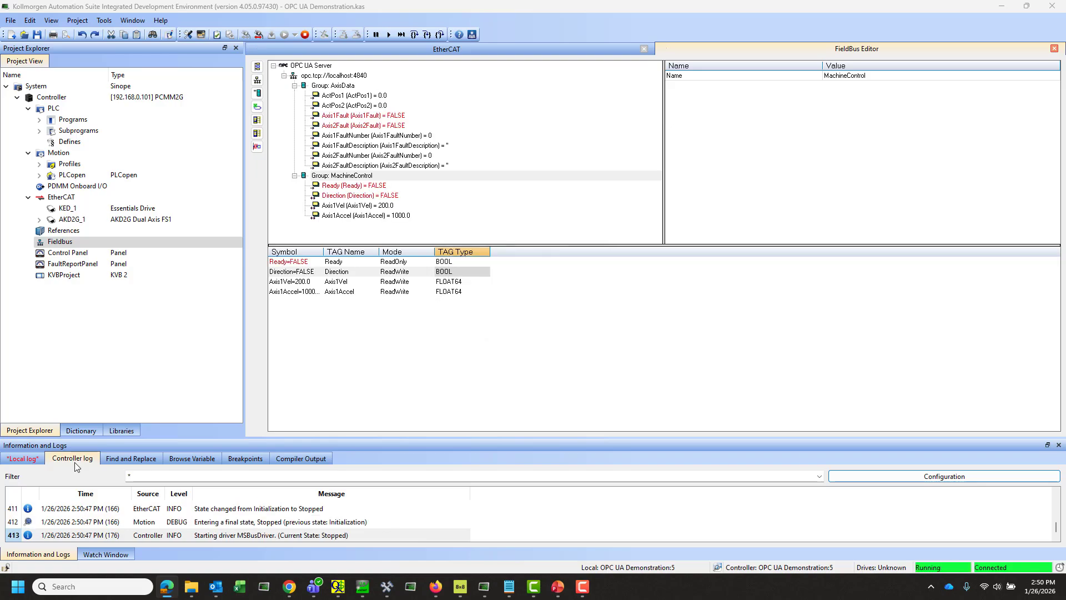
Switch to UaExpert and start adding a server to the project
left_click(366, 588)
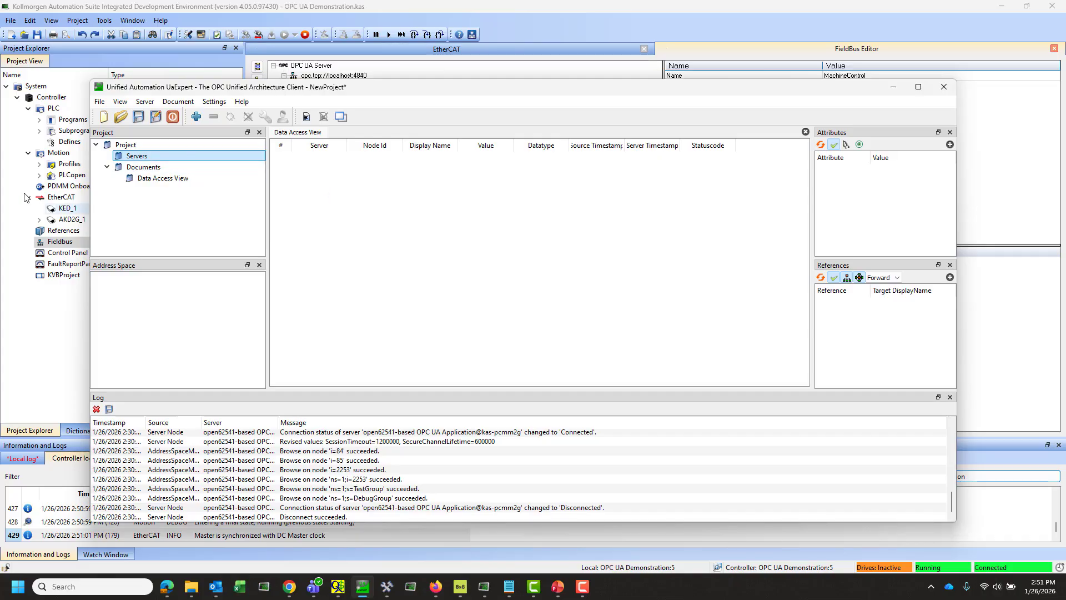
left_click(446, 8)
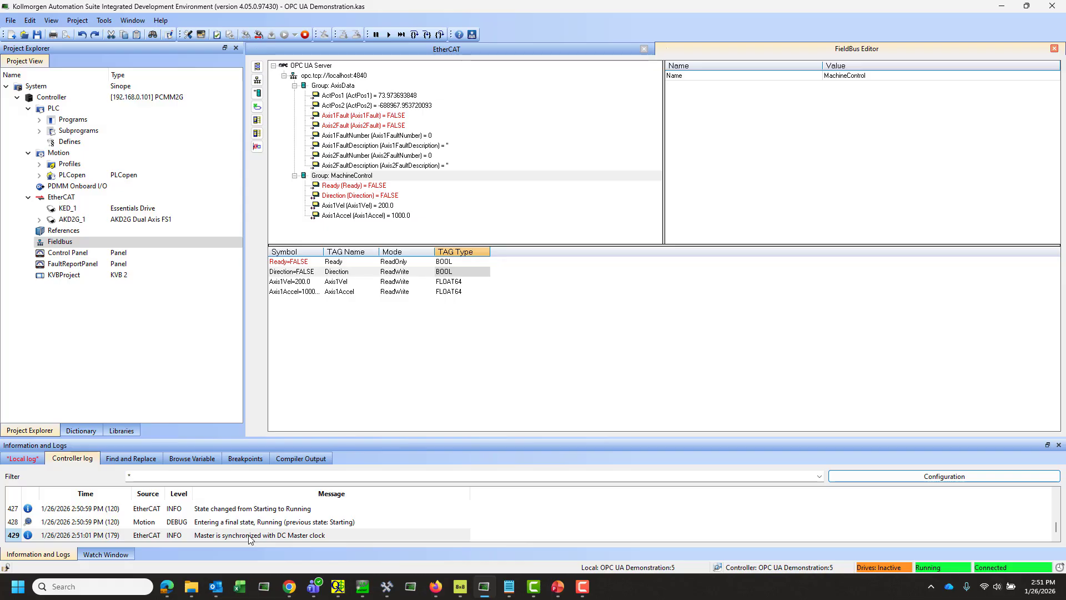
left_click(362, 586)
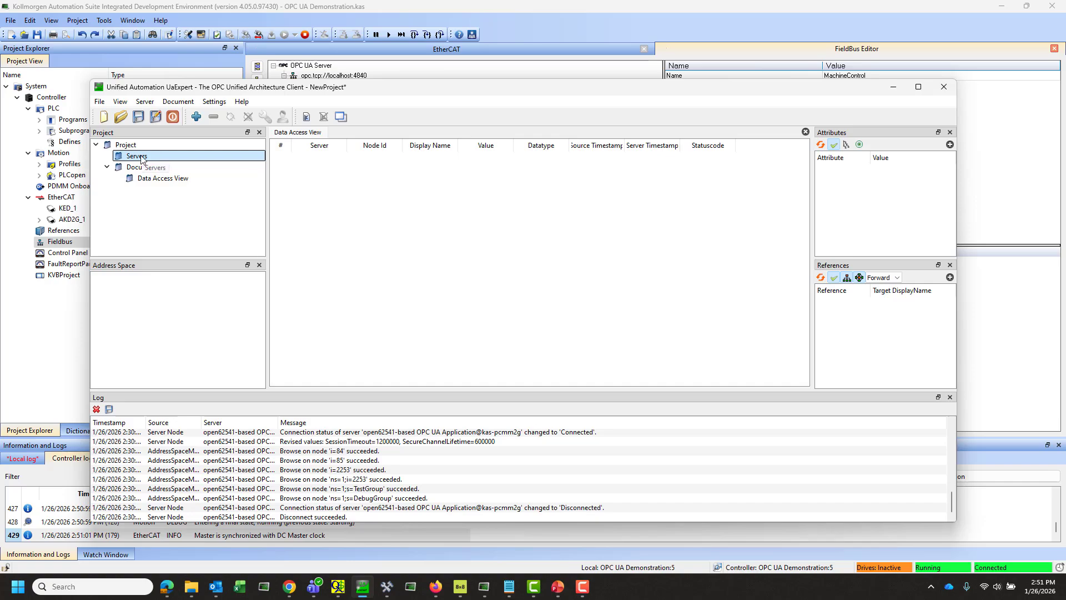
right_click(141, 157)
left_click(173, 165)
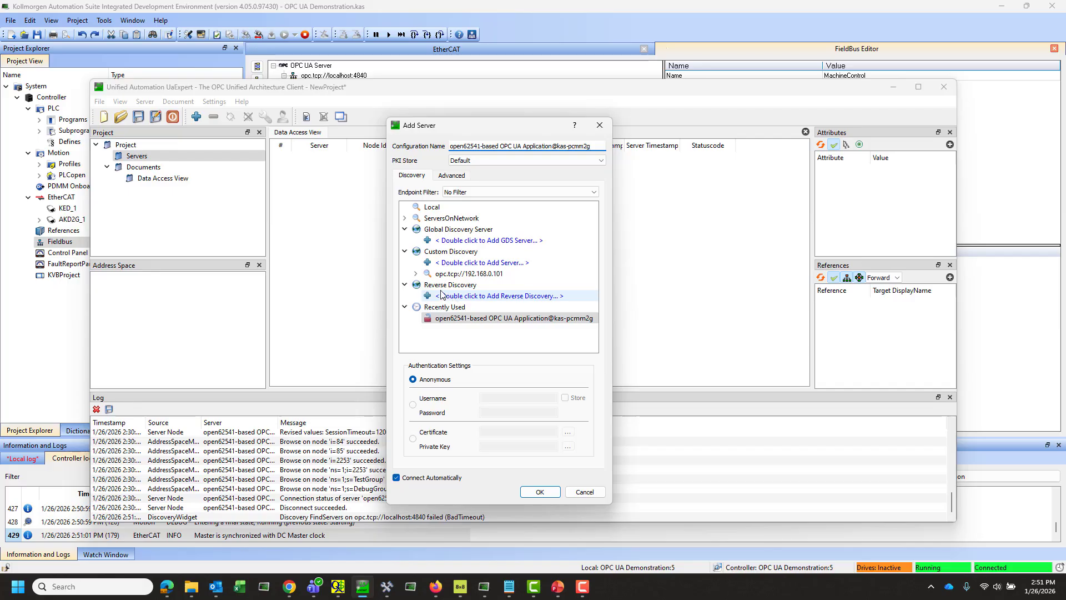
left_click(435, 274)
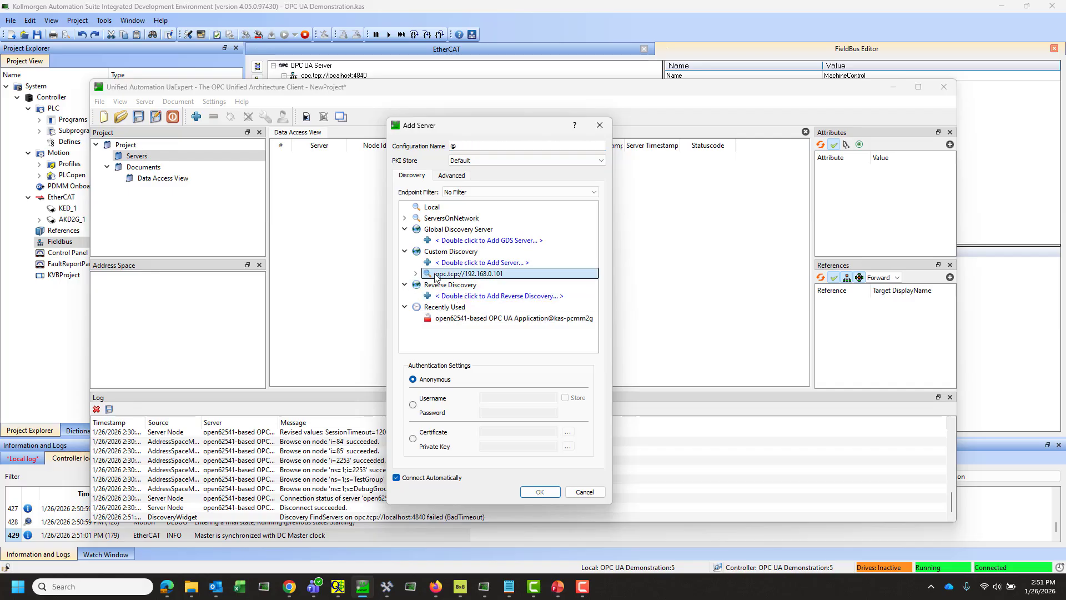
double_click(473, 262)
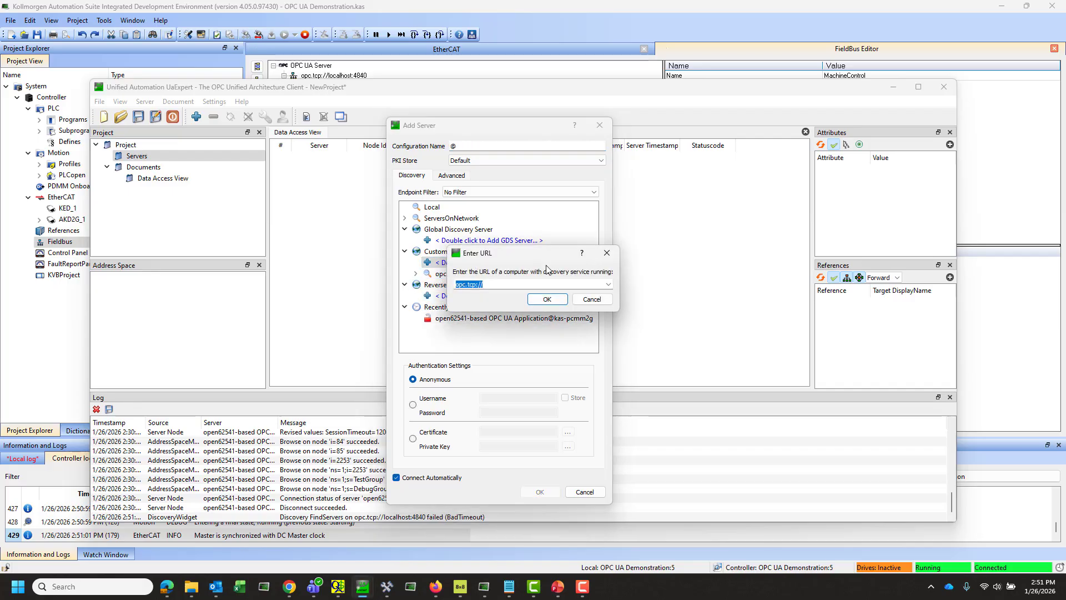
left_click(591, 299)
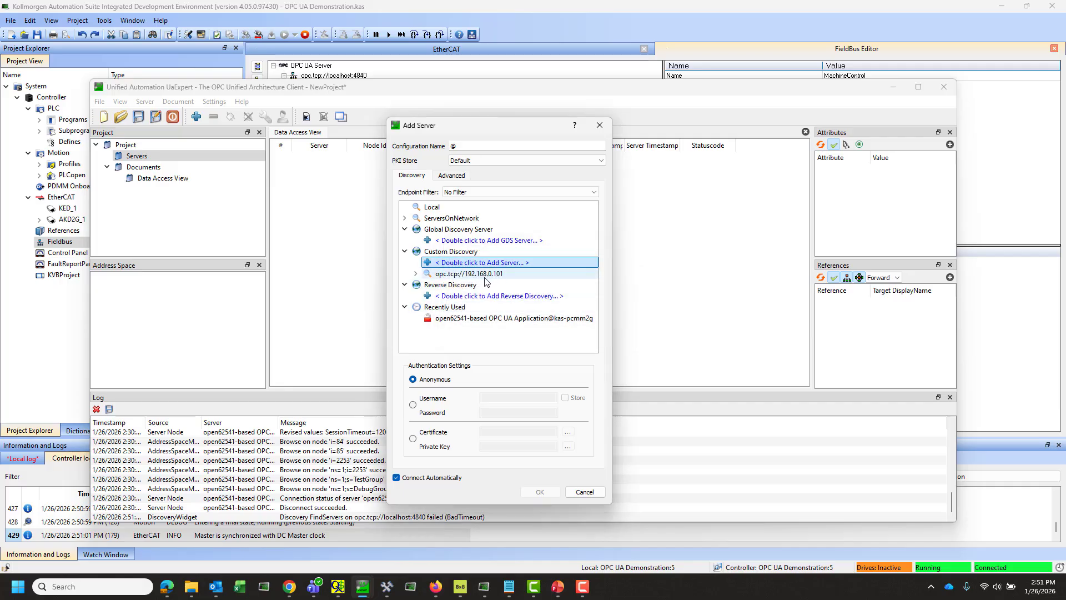
Add and connect the open62541-based server under opc.tcp://192.168.0.101 using its None security endpoint, overwriting the recently used configuration with the same name
left_click(416, 273)
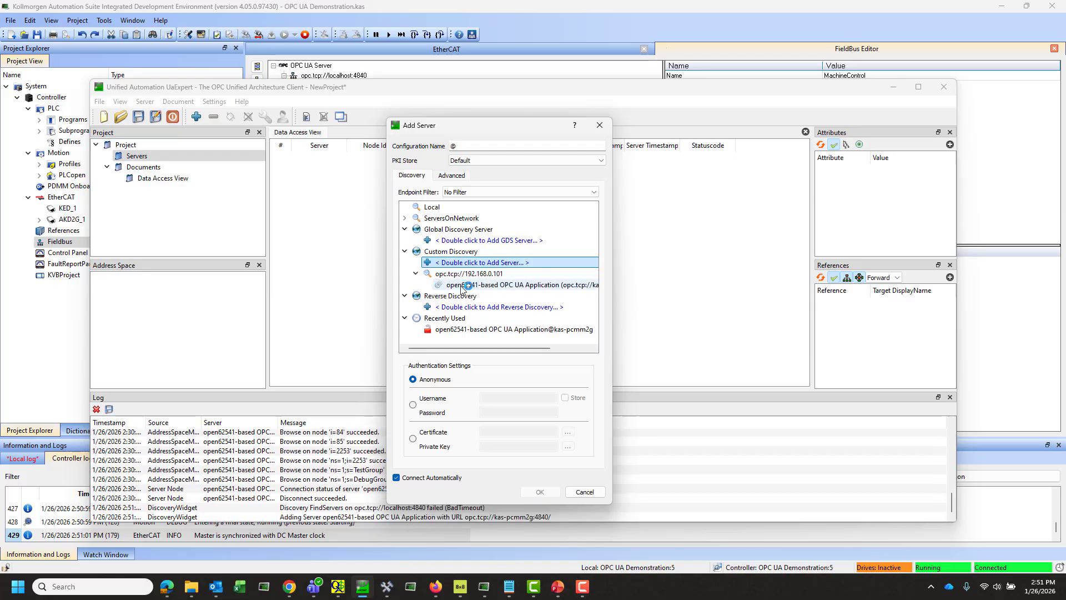
double_click(468, 286)
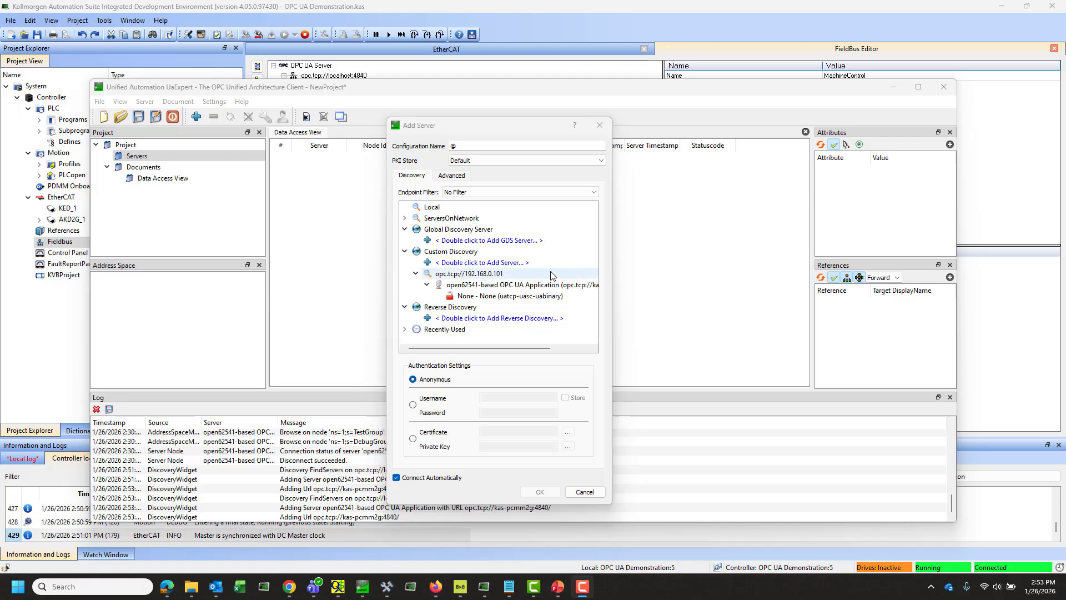
left_click(456, 297)
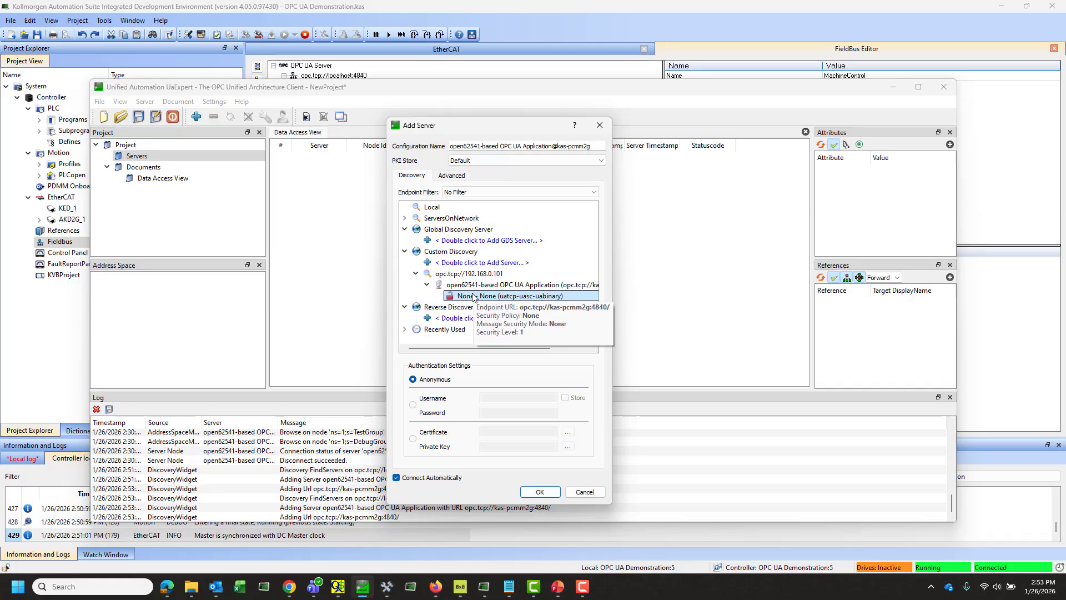
left_click(539, 492)
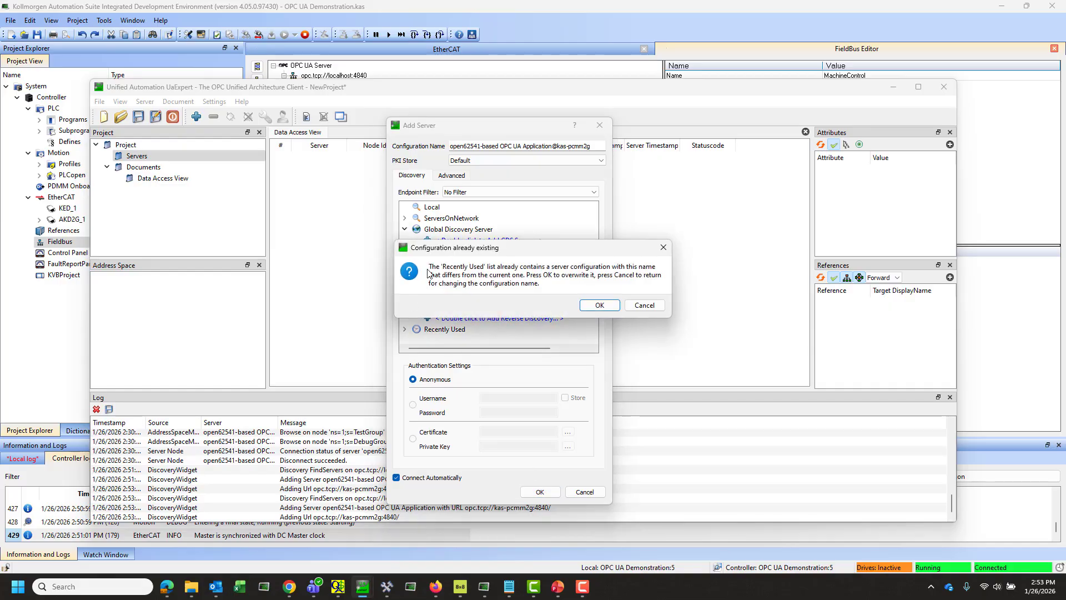
left_click(599, 306)
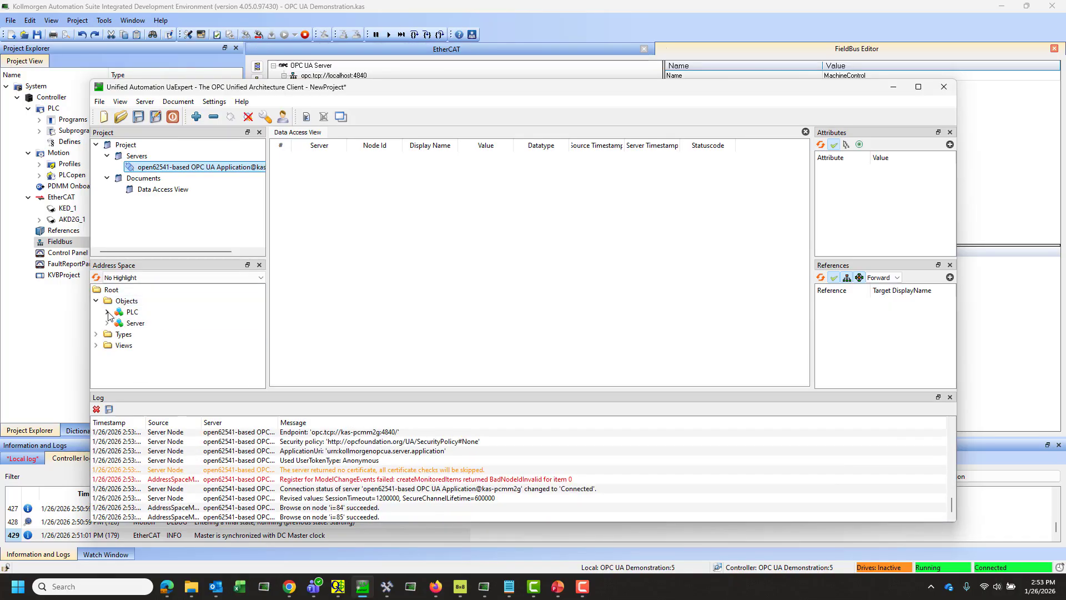
Expand the server's PLC object and its AxisData and MachineControl groups in the address space
left_click(108, 312)
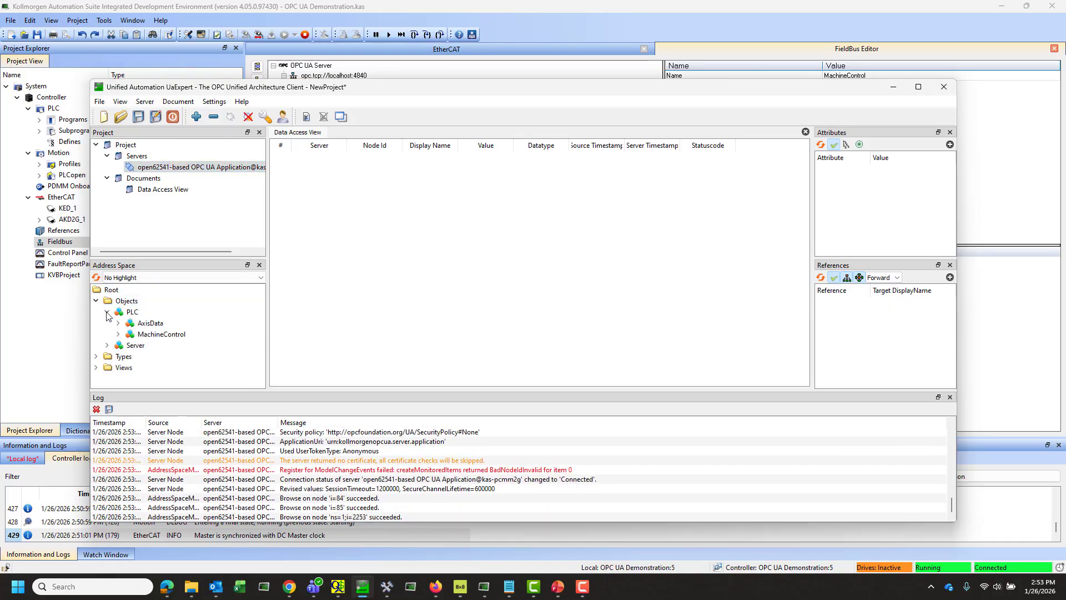
left_click(148, 323)
left_click(160, 334)
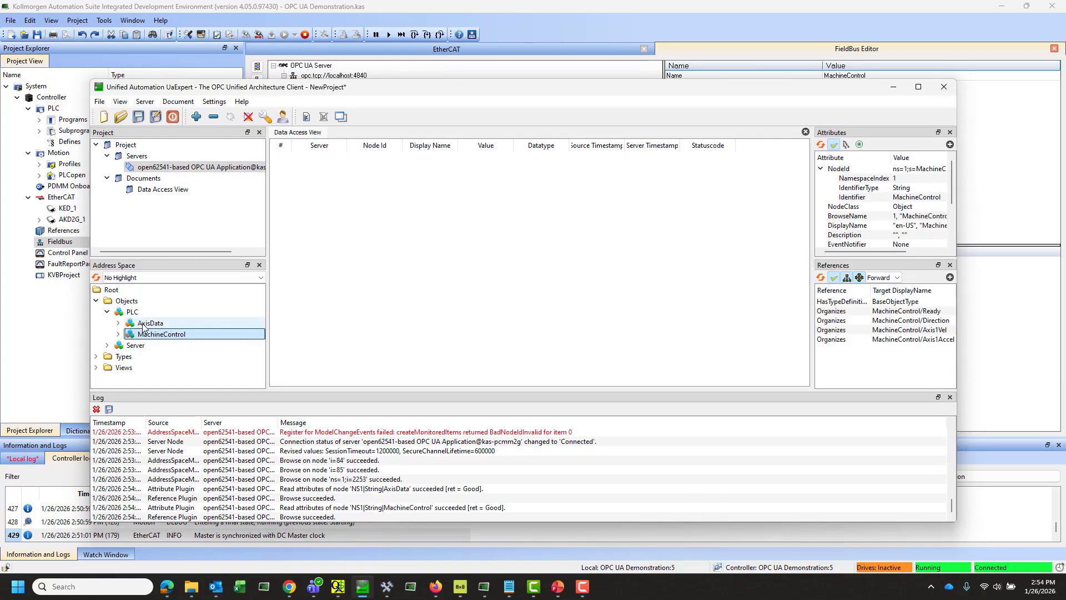
left_click(119, 323)
scroll(118, 345, "down", 3)
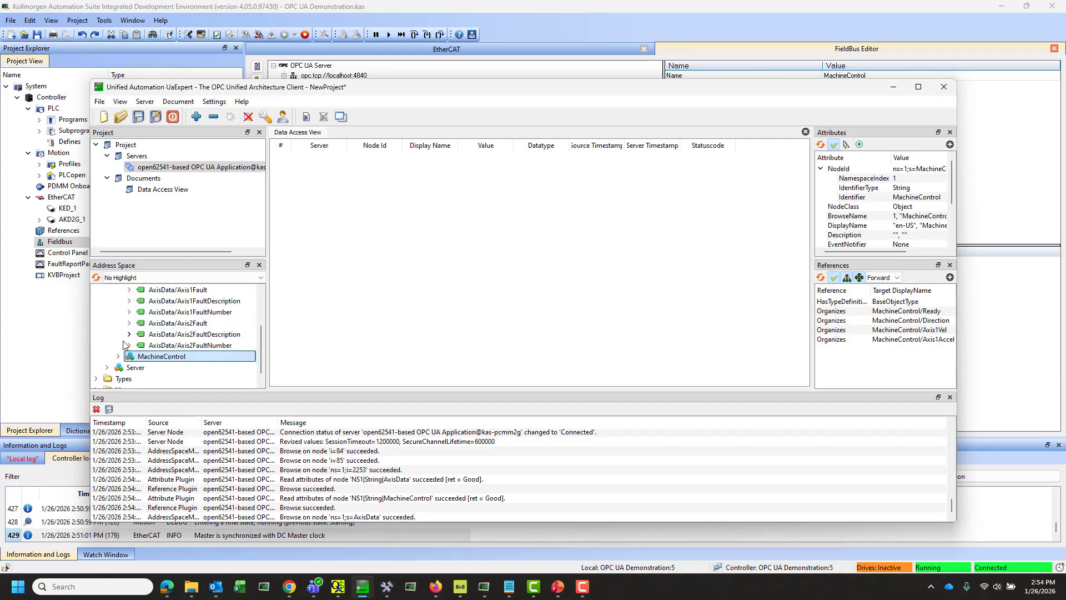
left_click(117, 356)
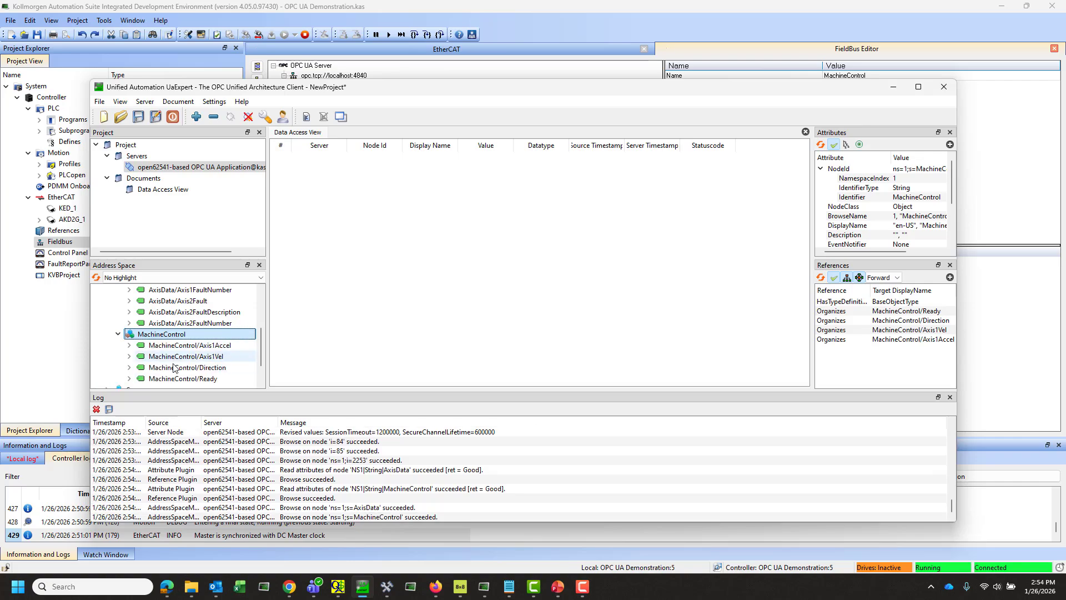
Add MachineControl Direction and Axis1Vel and AxisData ActPos1, ActPos2, Axis1Fault, Axis1FaultDescription and Axis1FaultNumber to the Data Access View
left_click_drag(173, 368, 381, 276)
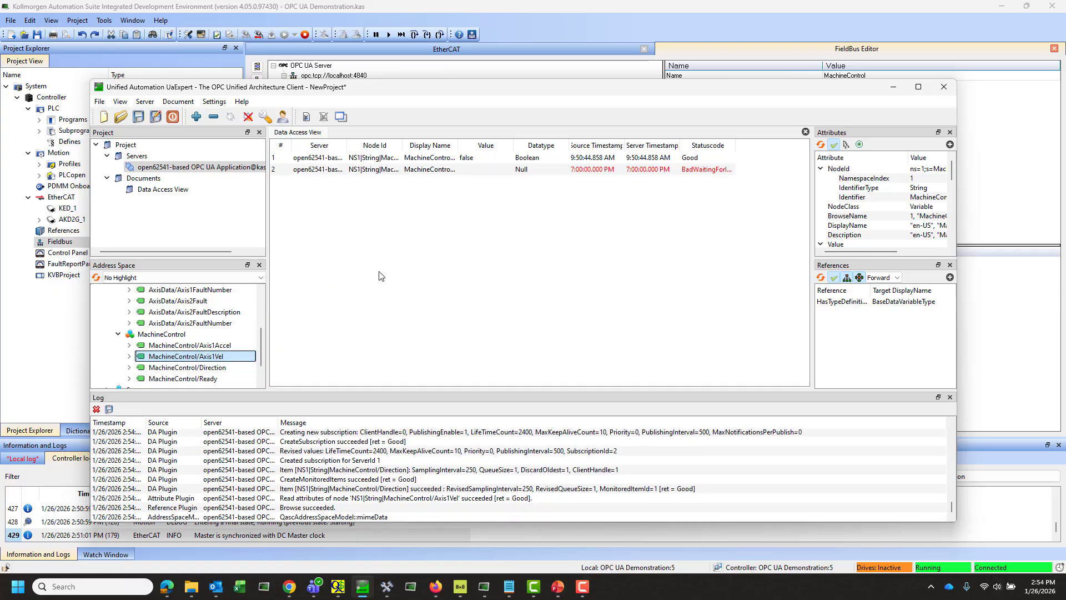
scroll(194, 321, "up", 2)
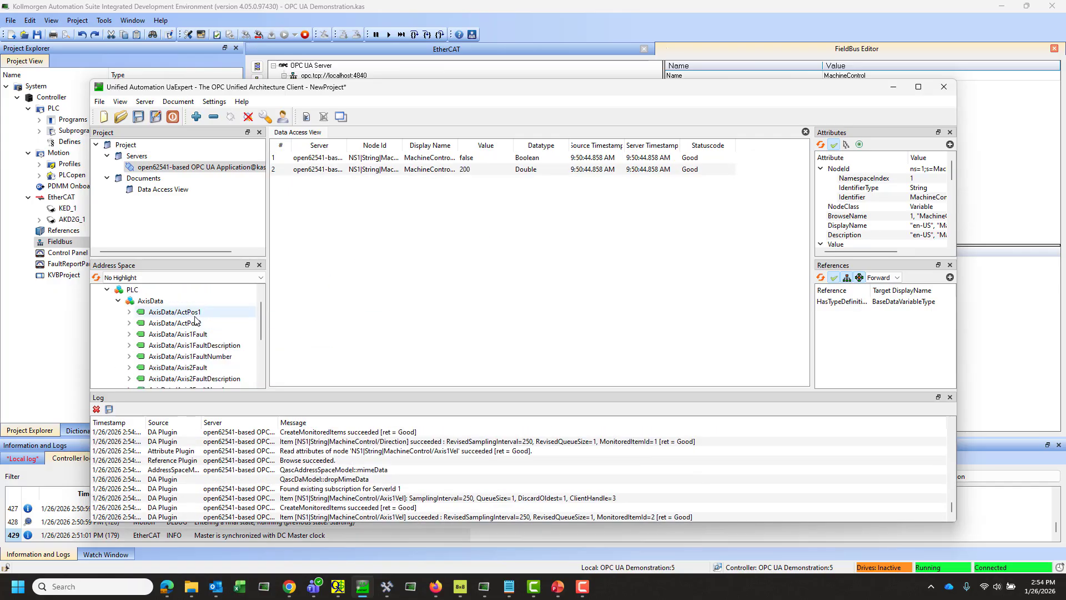
left_click_drag(194, 316, 400, 261)
left_click(227, 345)
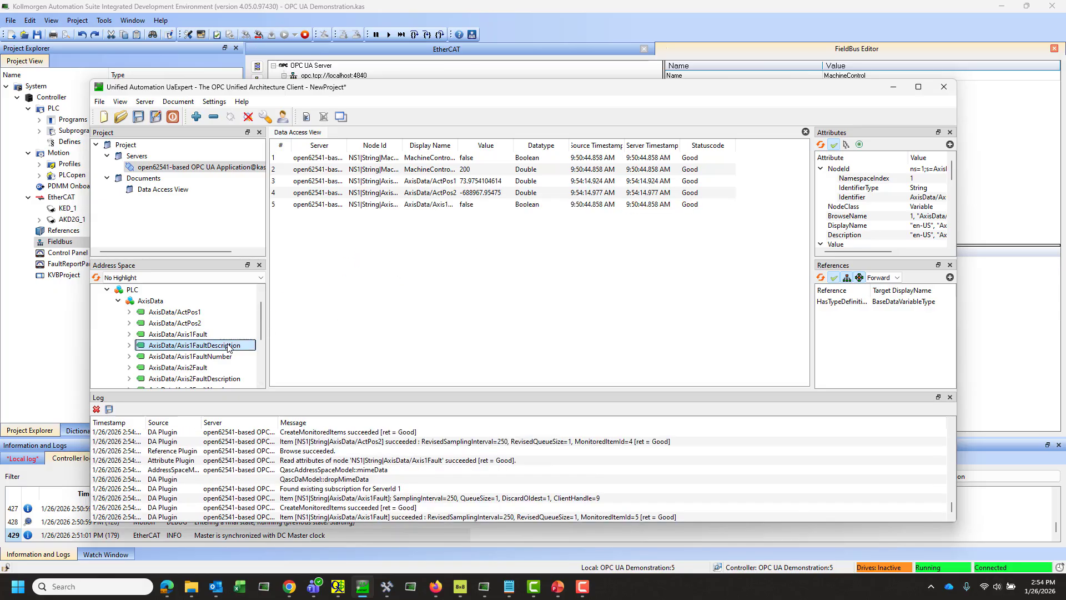
left_click_drag(228, 345, 369, 307)
left_click_drag(194, 356, 420, 285)
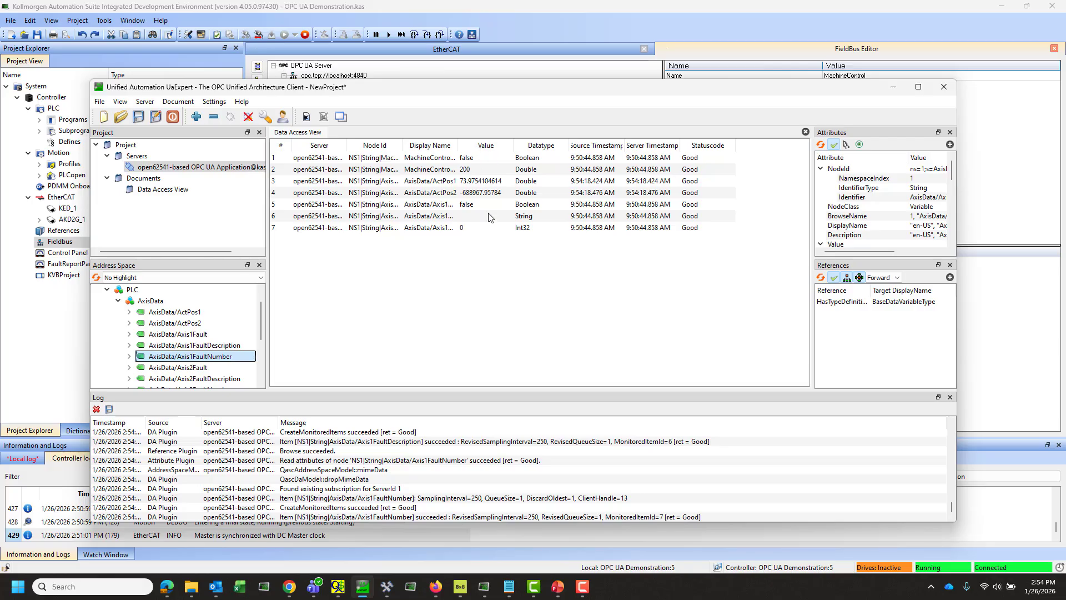
Arrange the window and columns so the KAS fieldbus values and full tag names show, and set MachineControl/Direction to true
left_click_drag(530, 89, 585, 220)
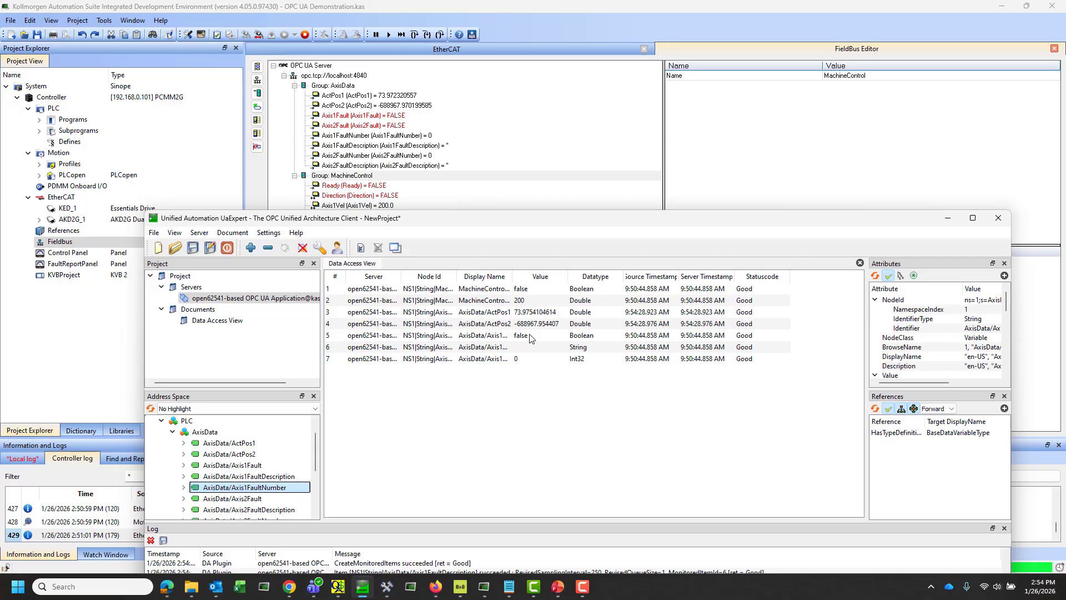
left_click_drag(513, 277, 563, 277)
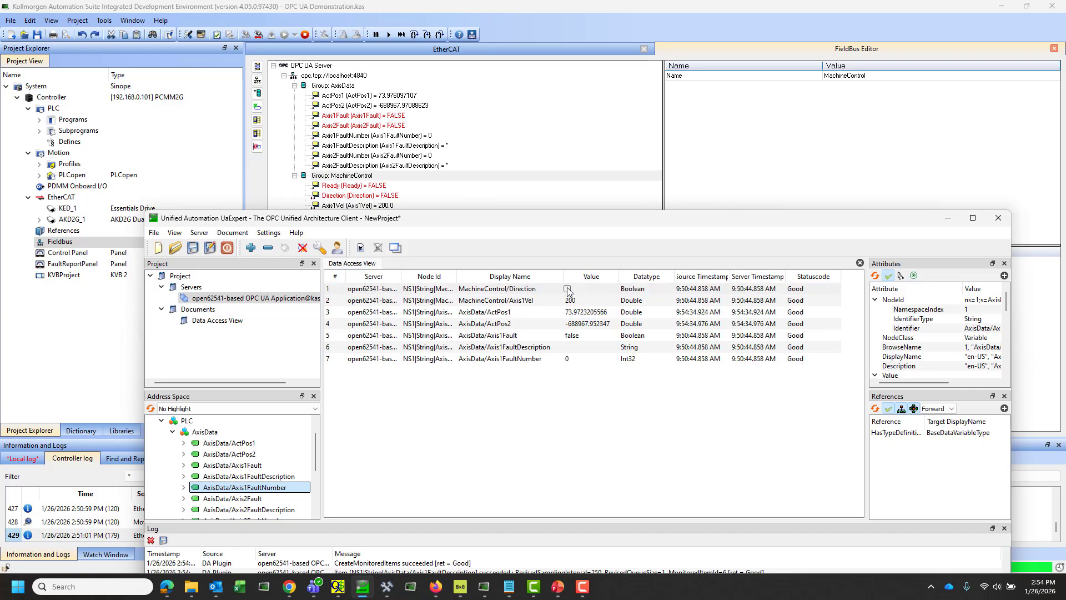
left_click(569, 290)
left_click(536, 407)
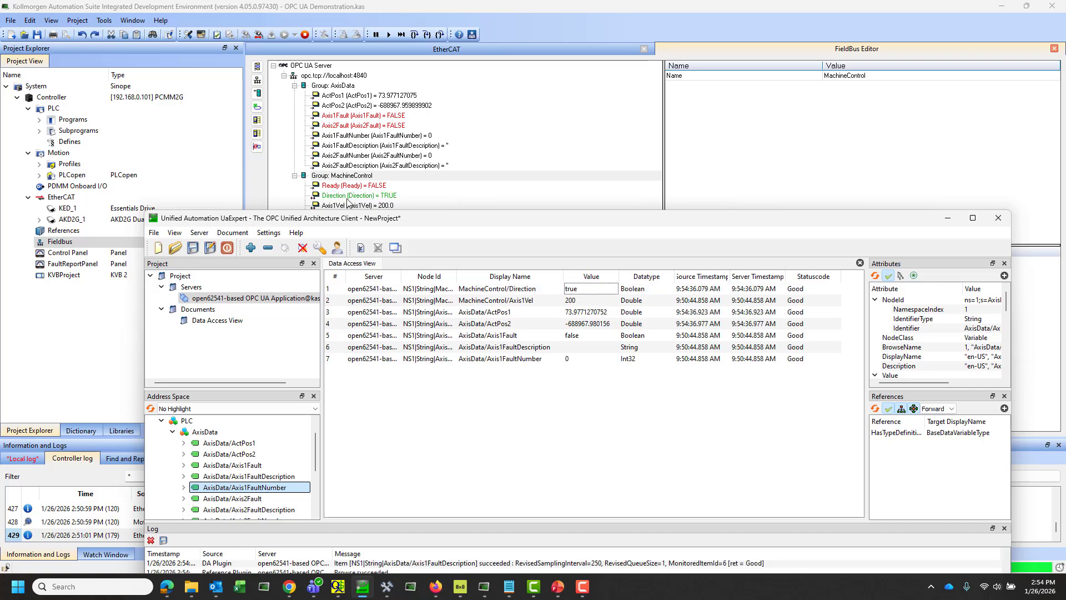
Set the MachineControl/Direction value back to false
double_click(569, 288)
left_click(567, 288)
left_click(552, 440)
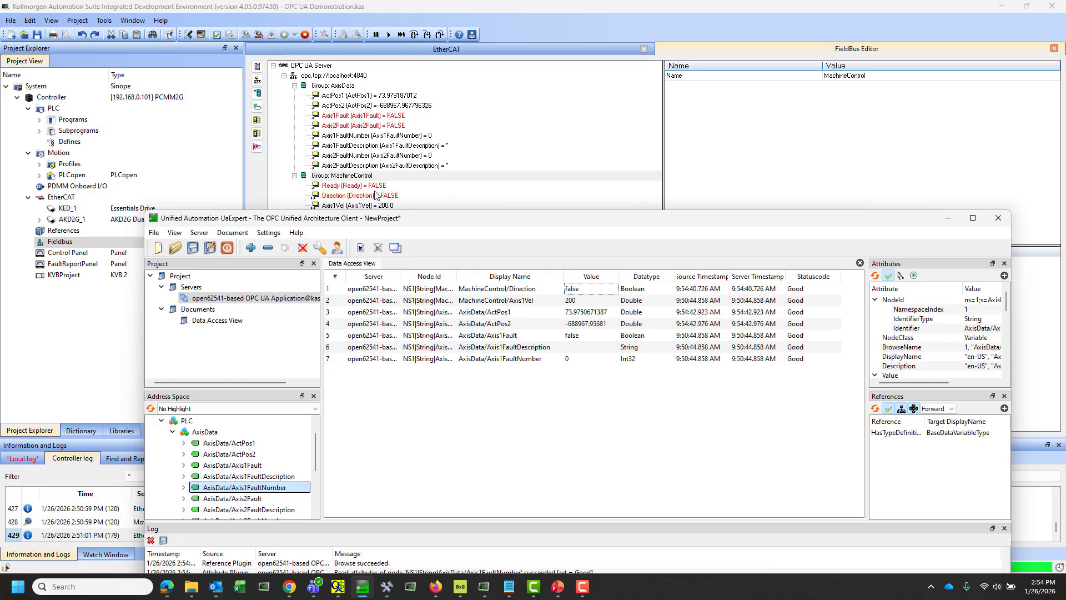
Switch to Kollmorgen Automation Suite, open the Control Panel, enable all axes and run the multi-axis motion with gearing engaged
left_click(517, 12)
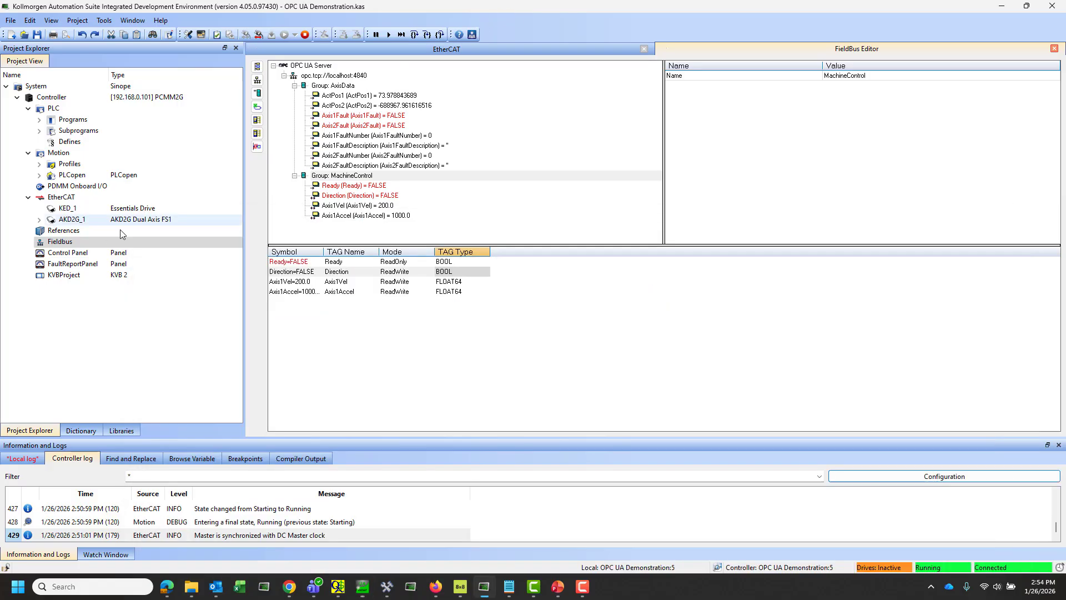
double_click(62, 255)
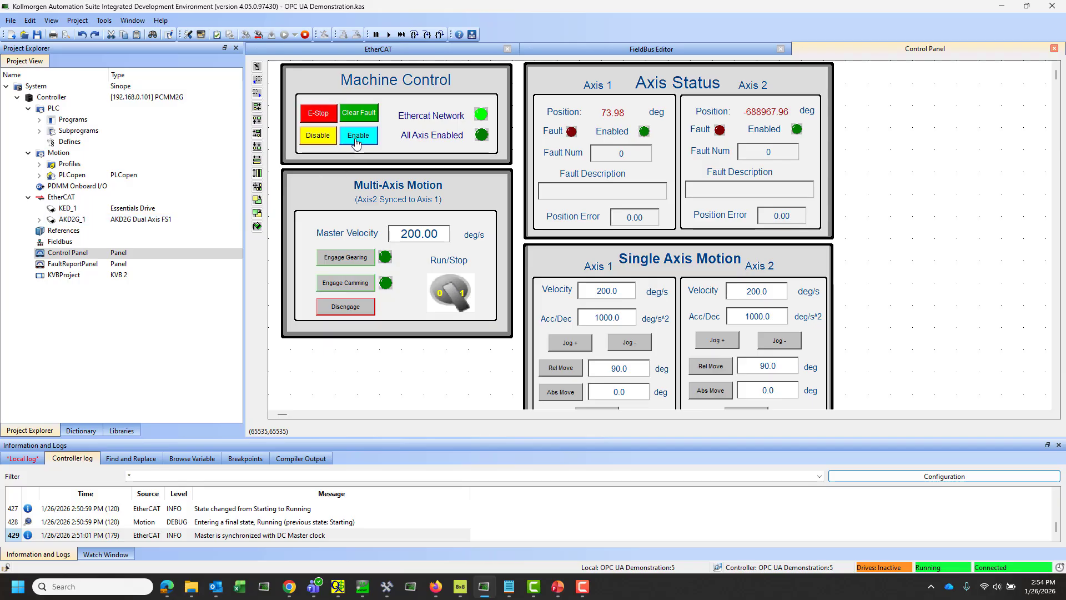
left_click(375, 129)
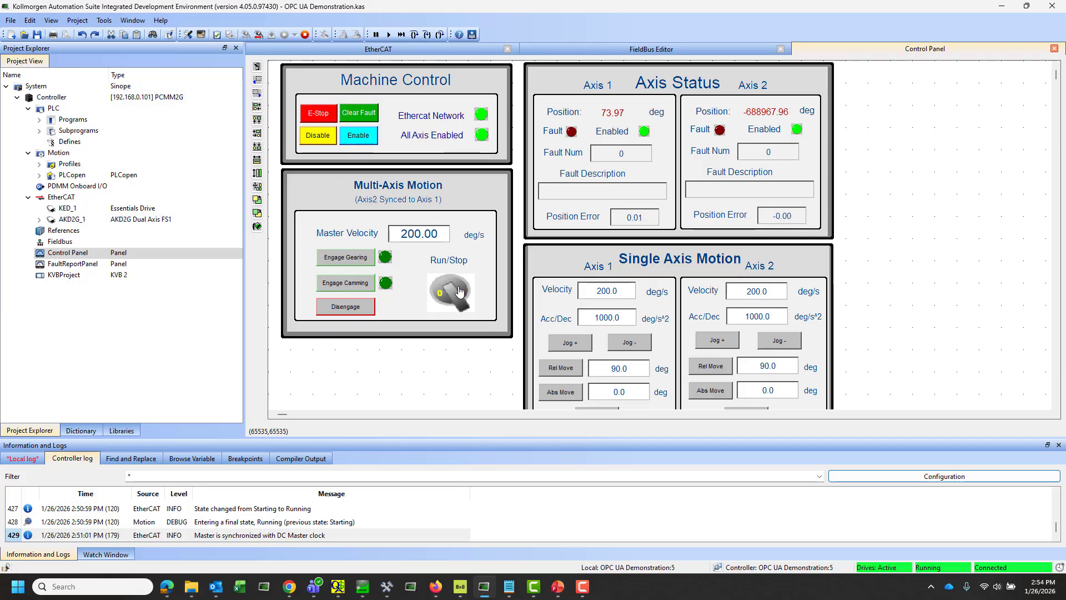
left_click(345, 257)
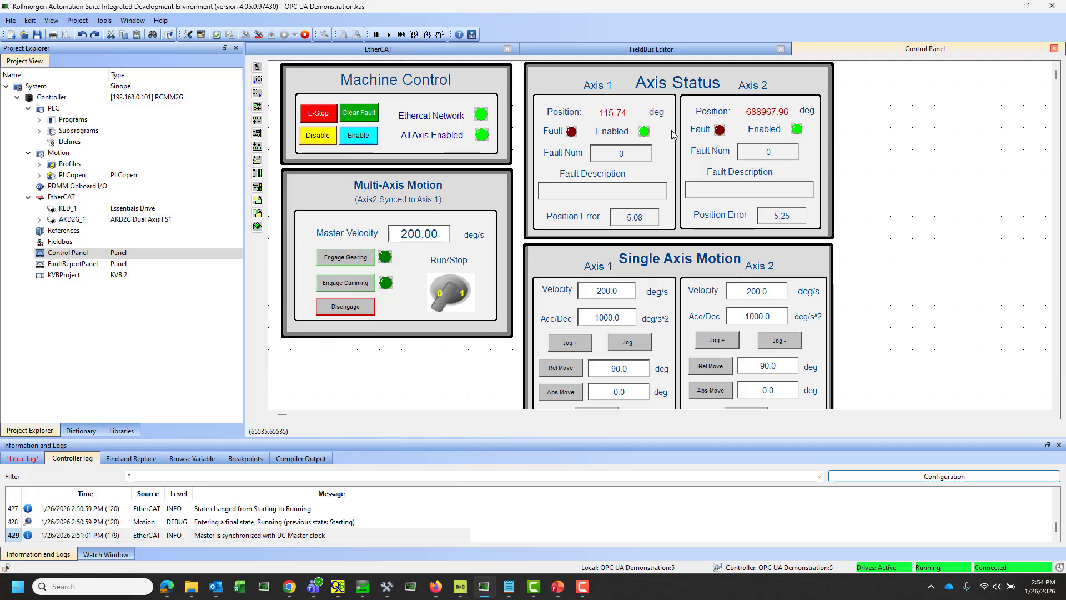
Switch to UaExpert and widen the Value column to read the axis positions and Axis1 fault values
left_click(362, 586)
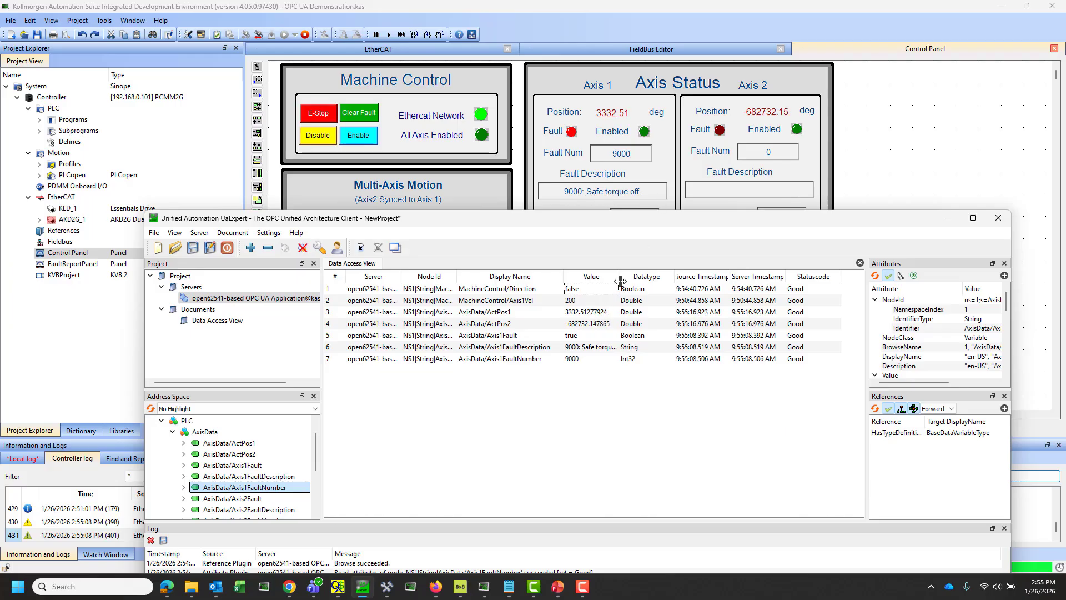
left_click_drag(618, 276, 673, 276)
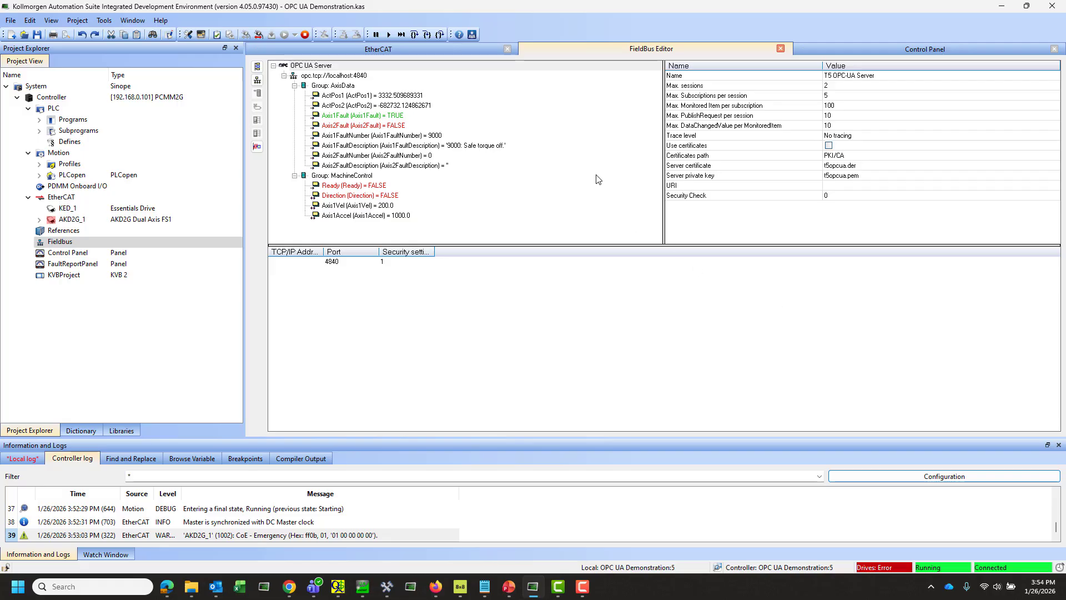
Check the Help preference options for online and offline documentation in Kollmorgen Automation Suite without changing them
left_click(166, 22)
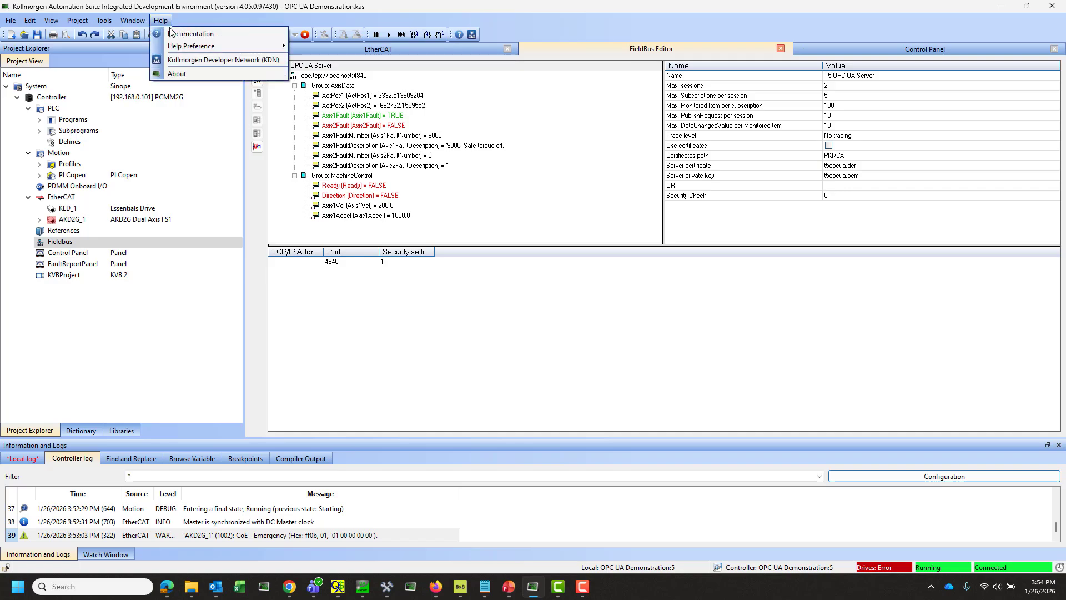
mouse_move(182, 49)
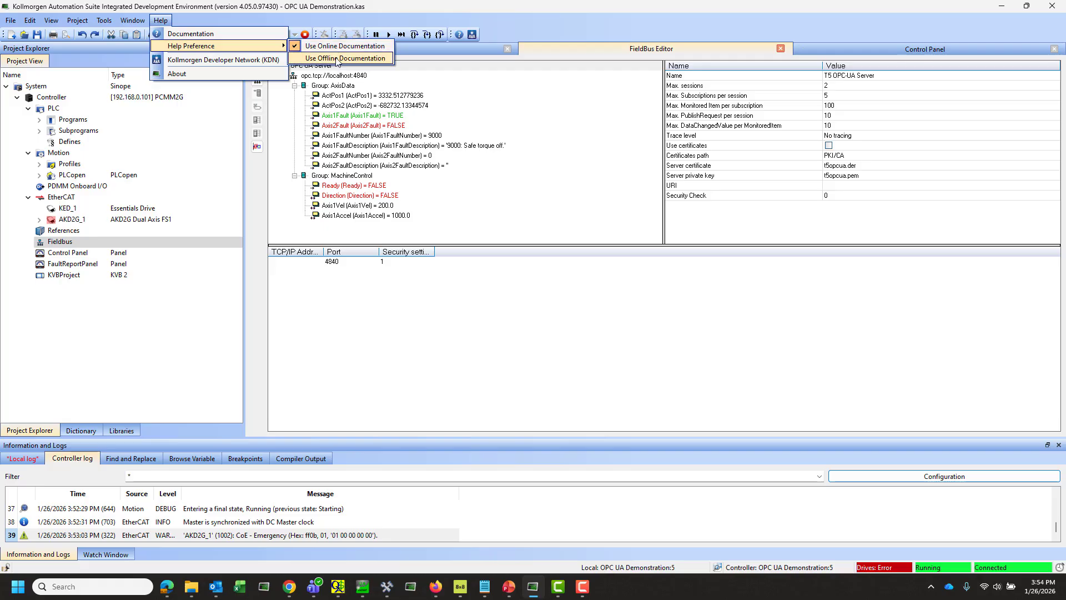
left_click(389, 11)
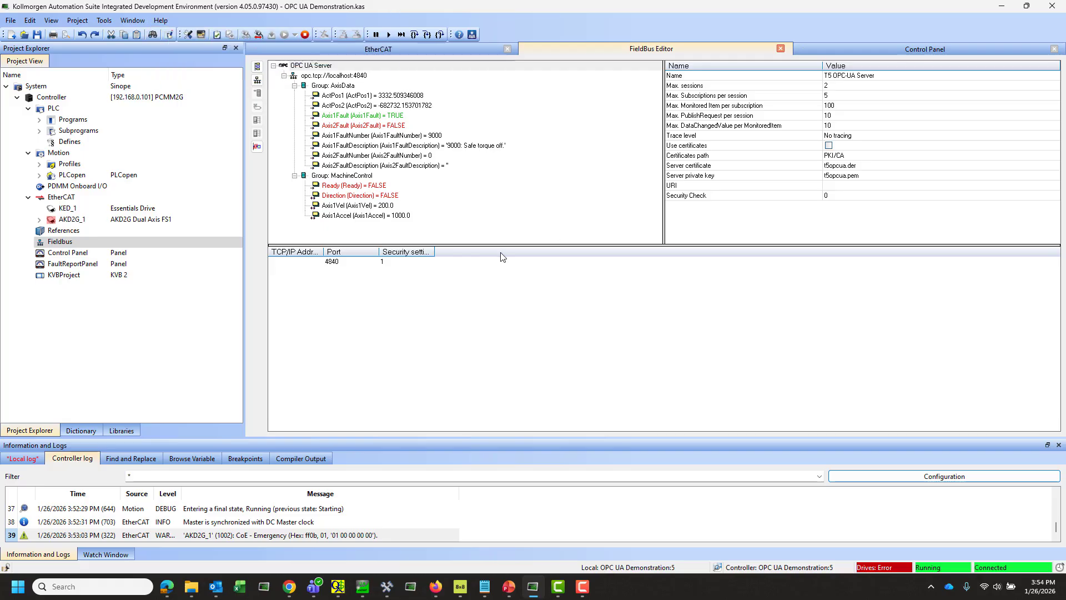
Switch to the web browser and review the OPC UA Server help page and the OPC UA Server User Manual's table of contents
left_click(1002, 6)
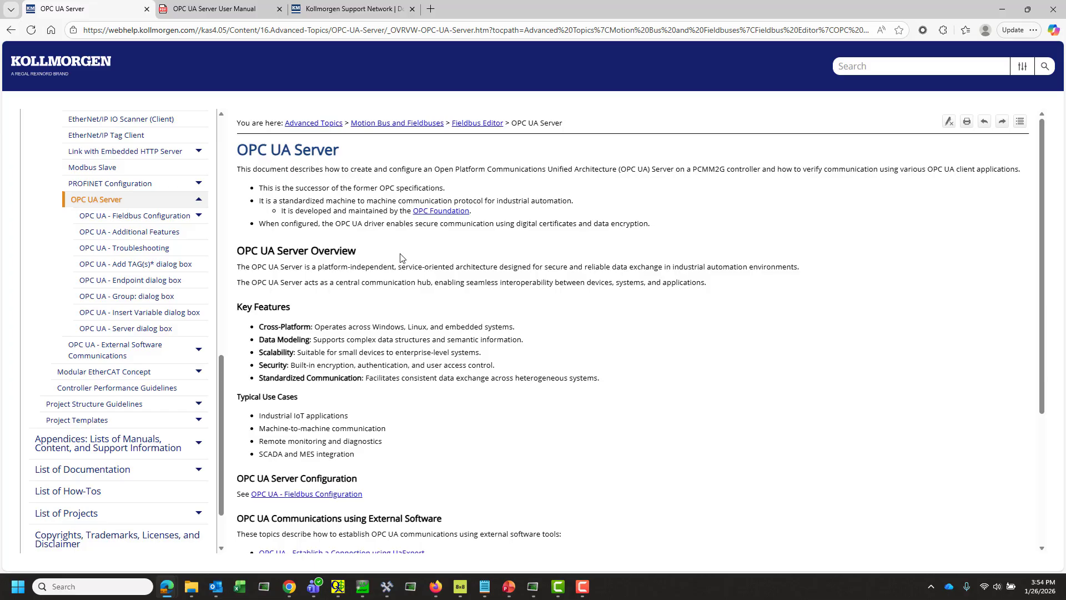
scroll(400, 258, "down", 4)
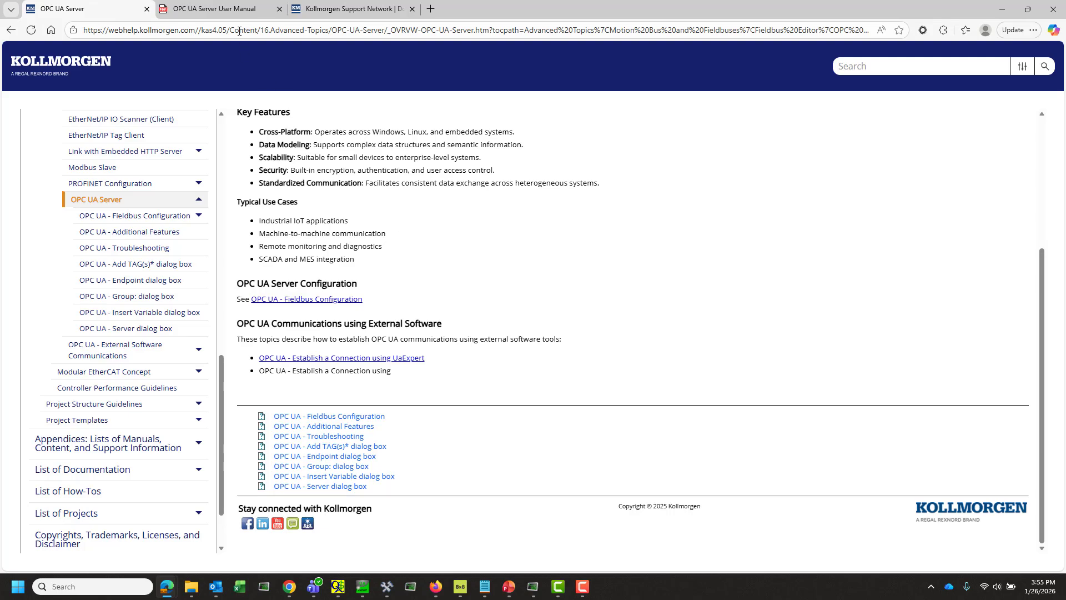
left_click(233, 9)
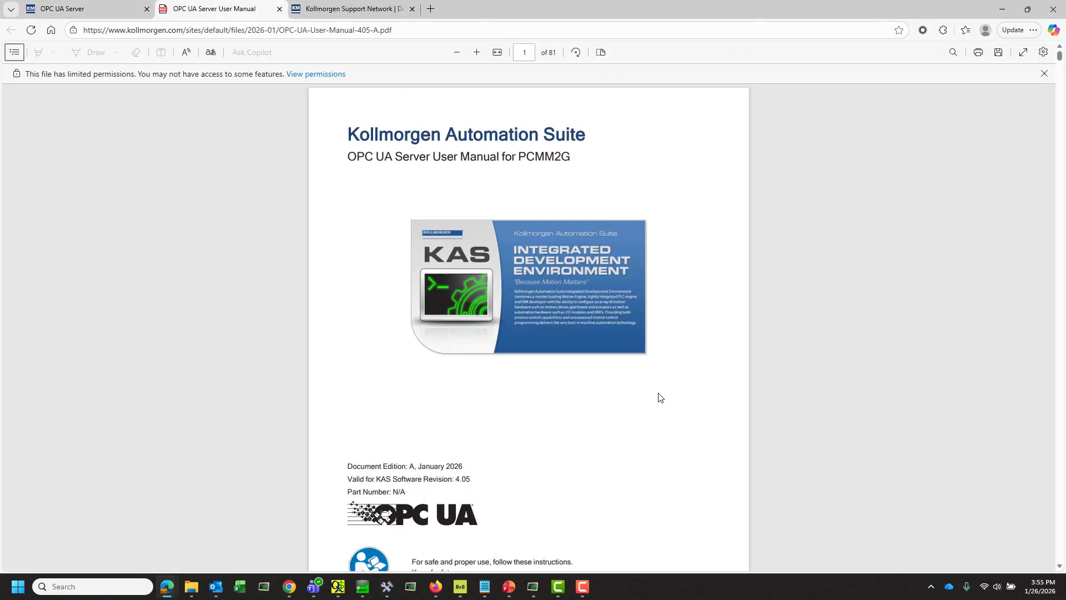
scroll(667, 388, "down", 1)
scroll(667, 389, "up", 1)
scroll(640, 288, "down", 10)
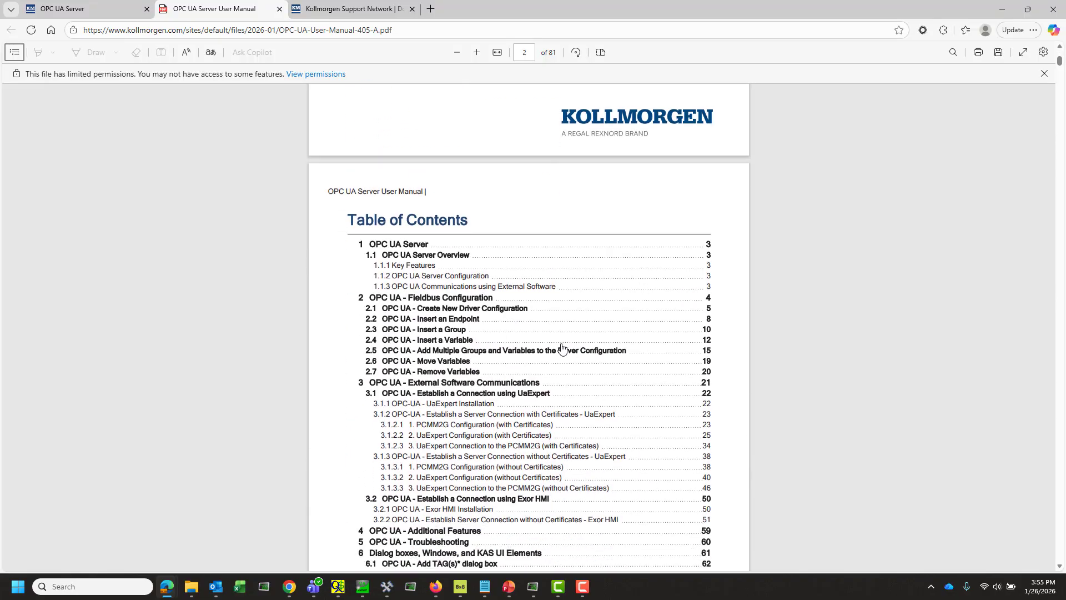
scroll(531, 333, "down", 1)
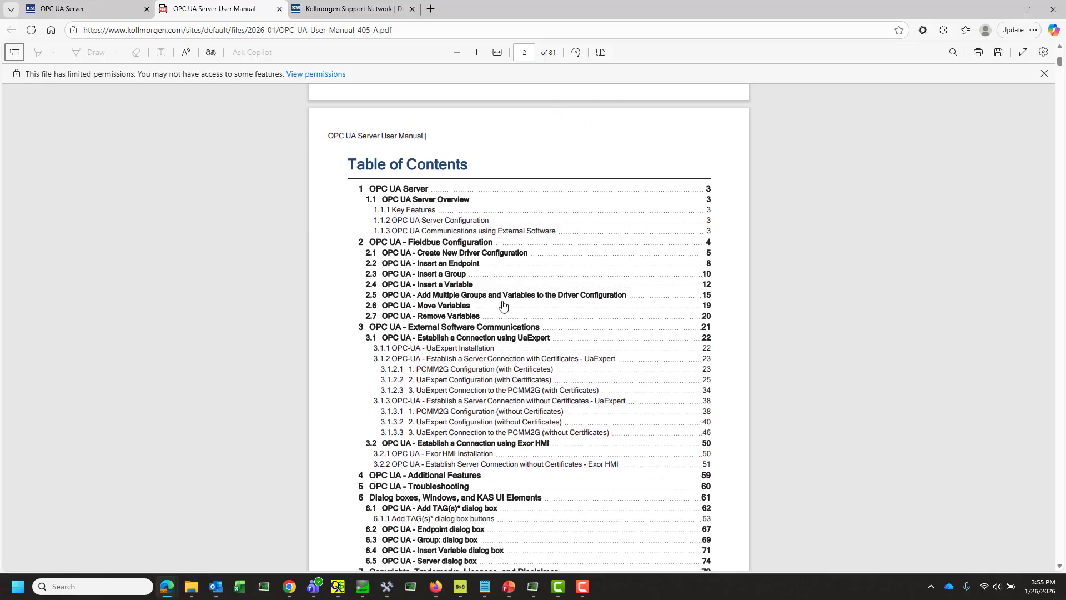
scroll(532, 306, "down", 2)
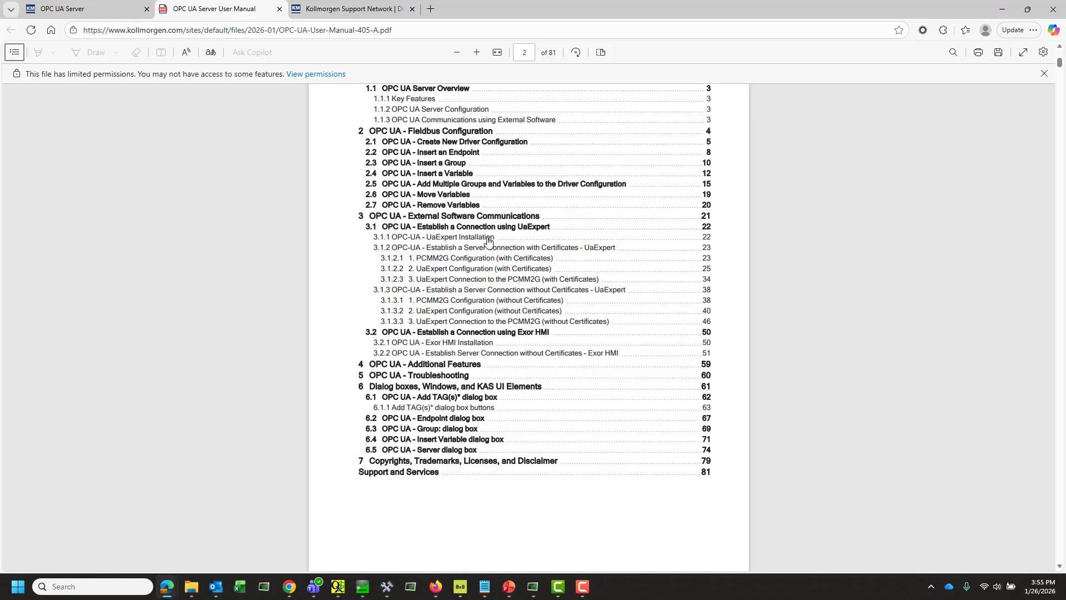
scroll(489, 245, "up", 12)
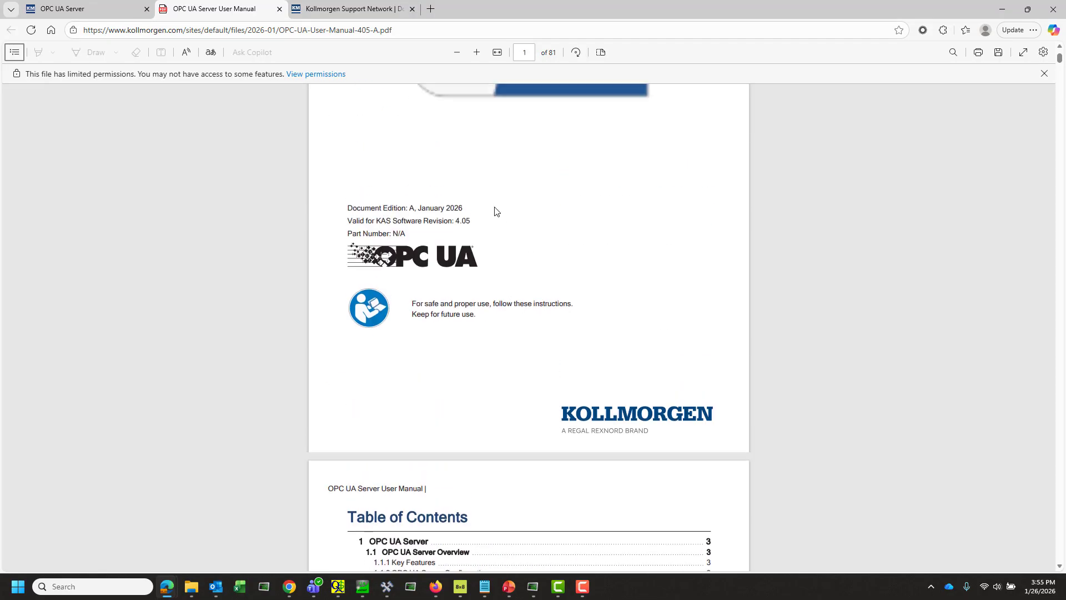
Find the OPC UA User Manual on the Kollmorgen Support Network downloads page filtered by KAS and Documentation
left_click(335, 10)
scroll(408, 245, "up", 6)
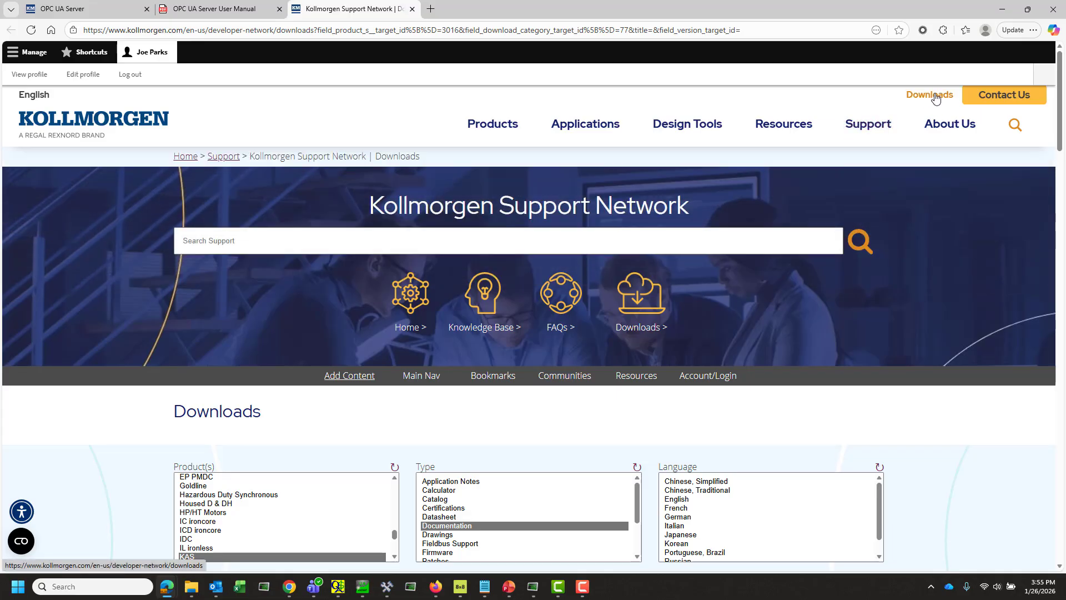
scroll(189, 344, "down", 2)
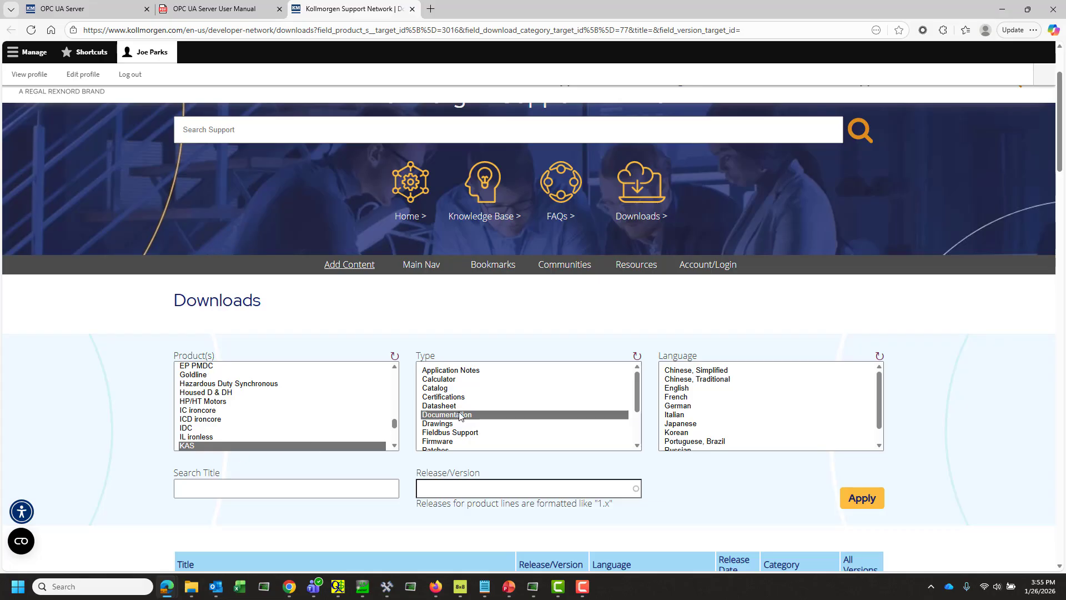
scroll(998, 433, "down", 3)
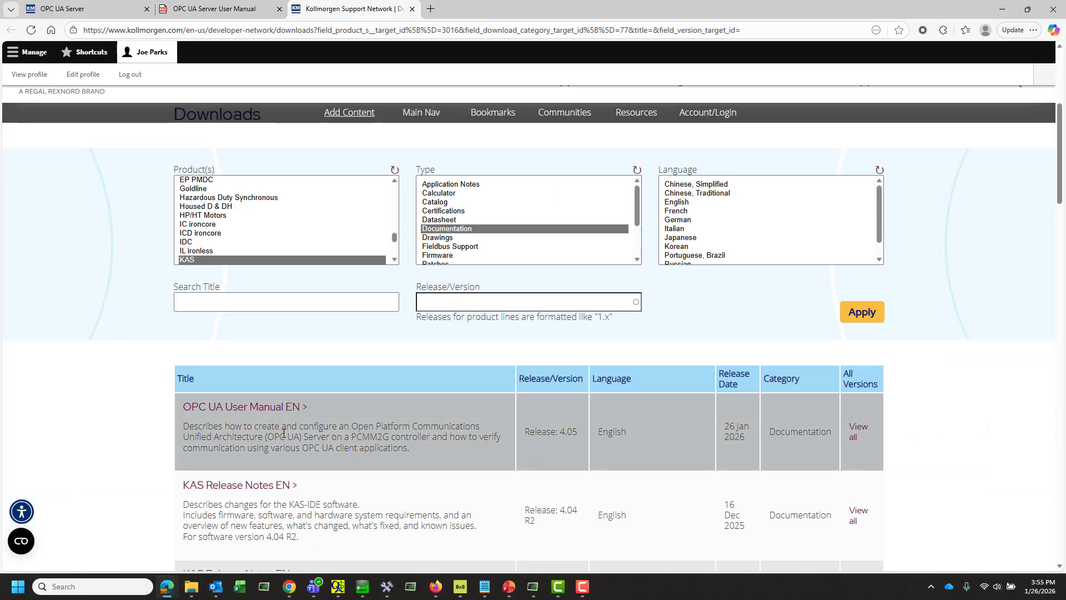